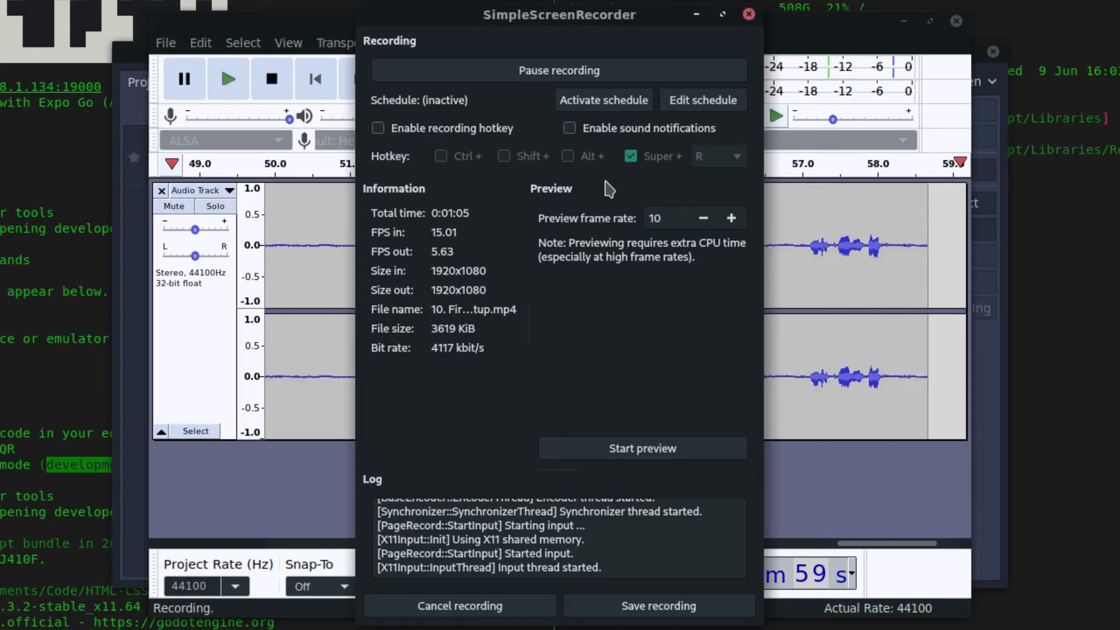
Switch to the Godot Project Manager, start a new project and browse for its path to Documents/trash
key("alt+Tab")
key("alt+Tab")
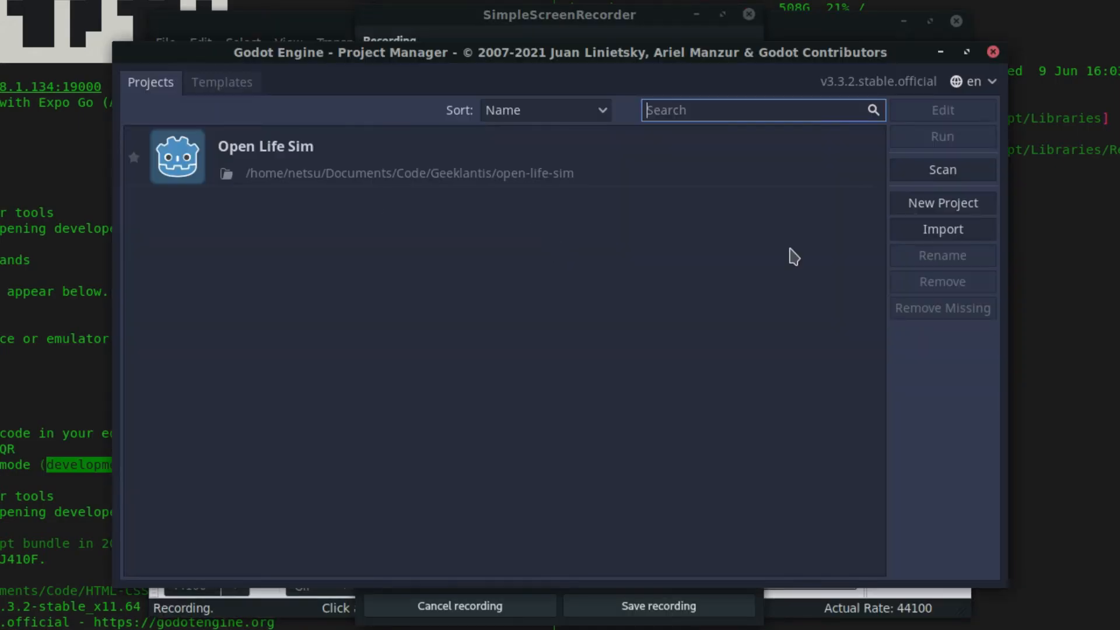
left_click(931, 214)
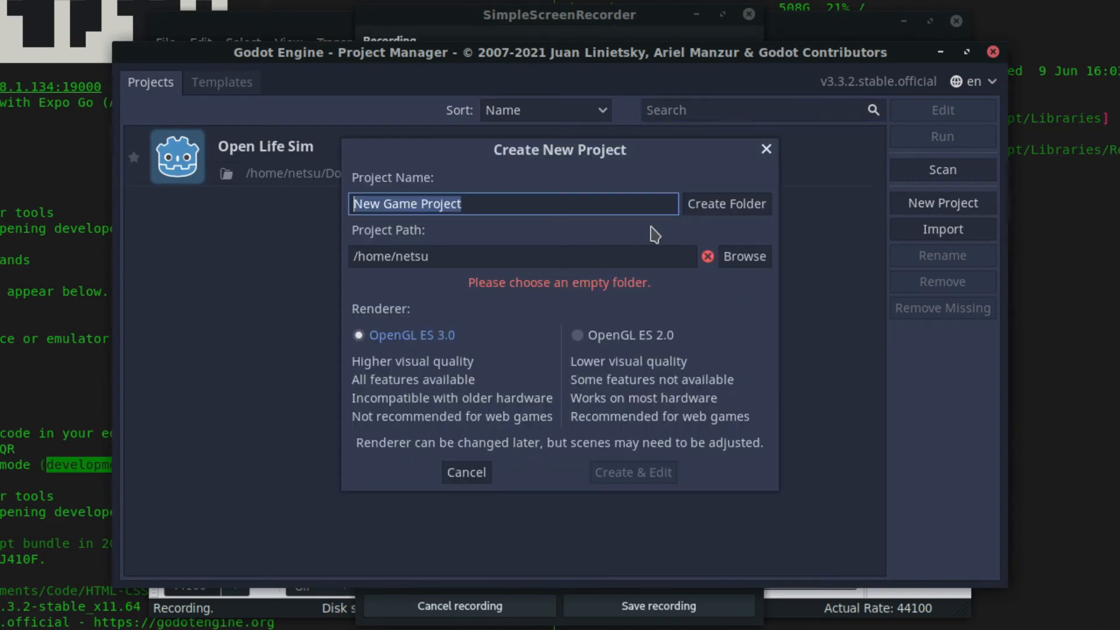
left_click(742, 256)
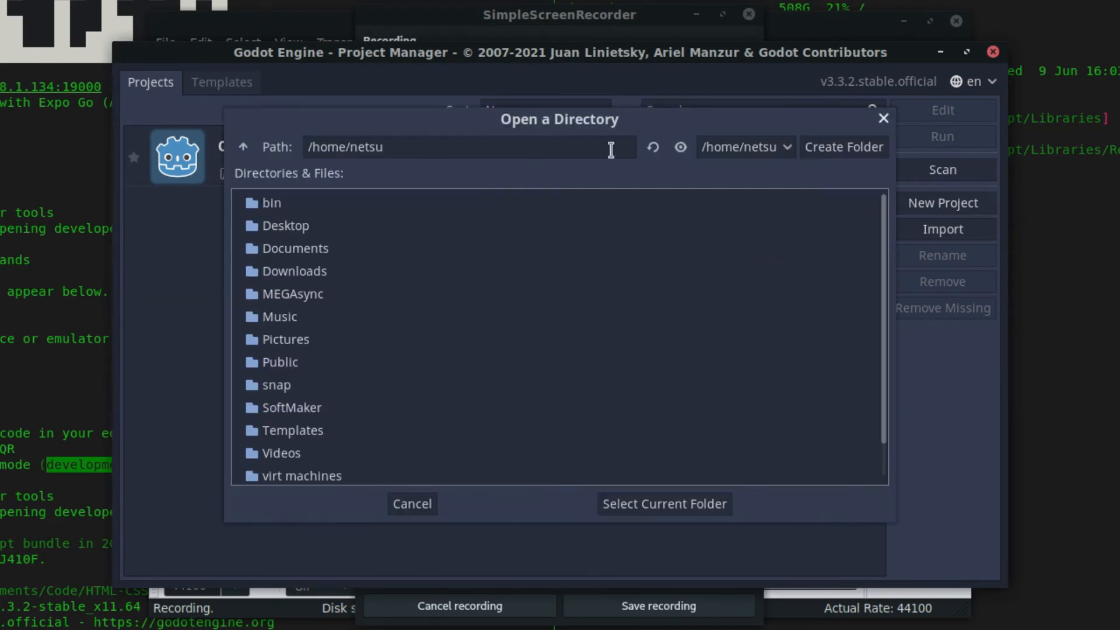
double_click(316, 251)
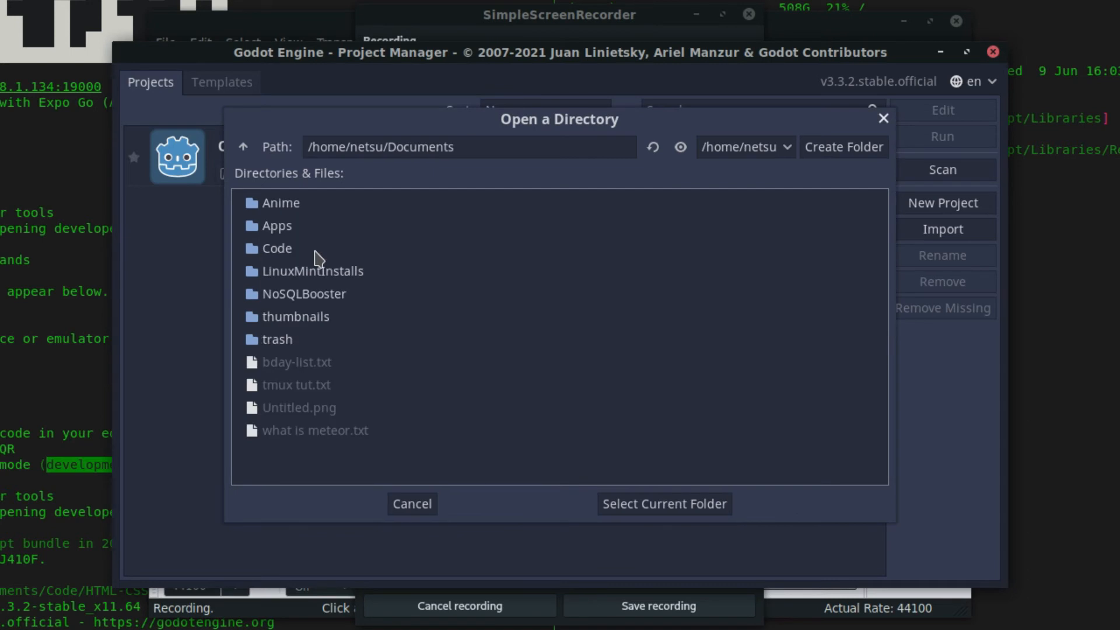
double_click(297, 340)
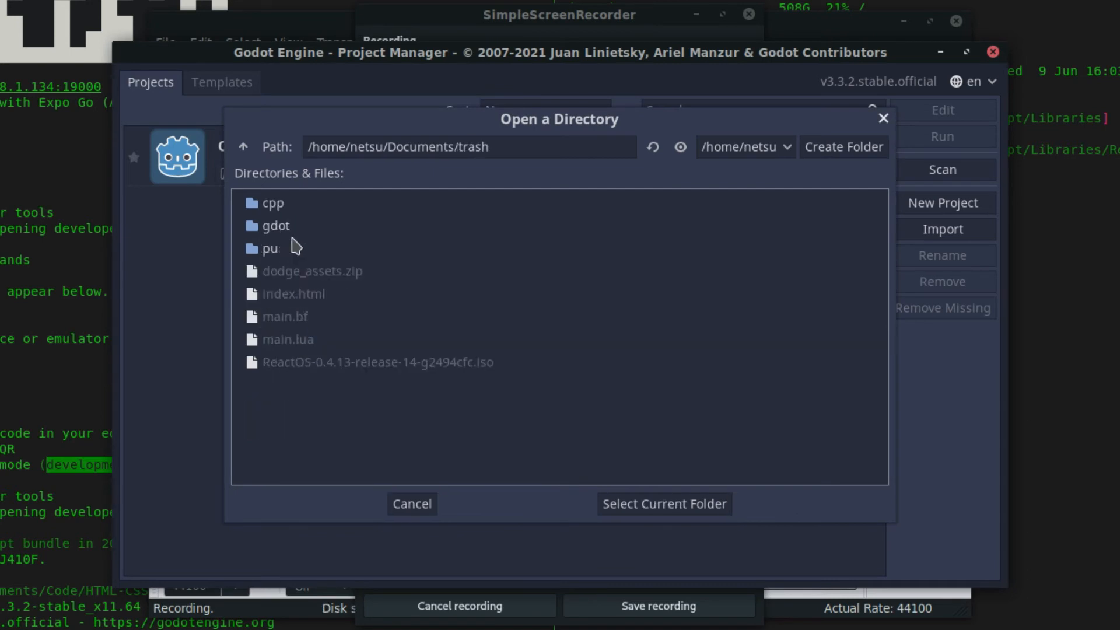
Create a godot folder containing a "first game" folder and use that inner folder as the project path
left_click(849, 150)
type("godot")
key("Return")
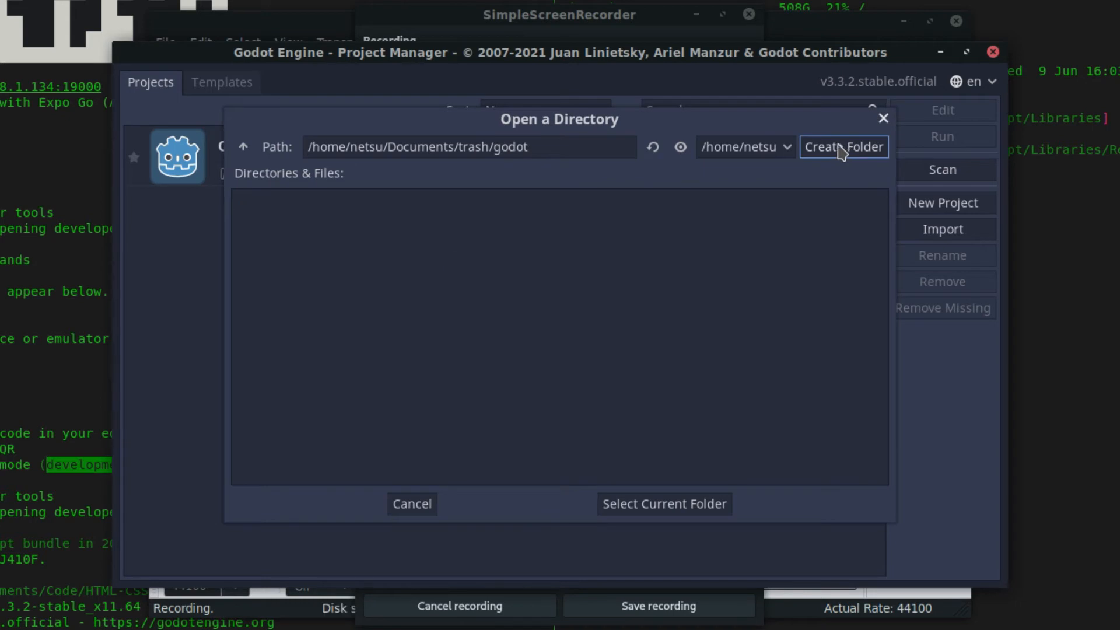
left_click(847, 152)
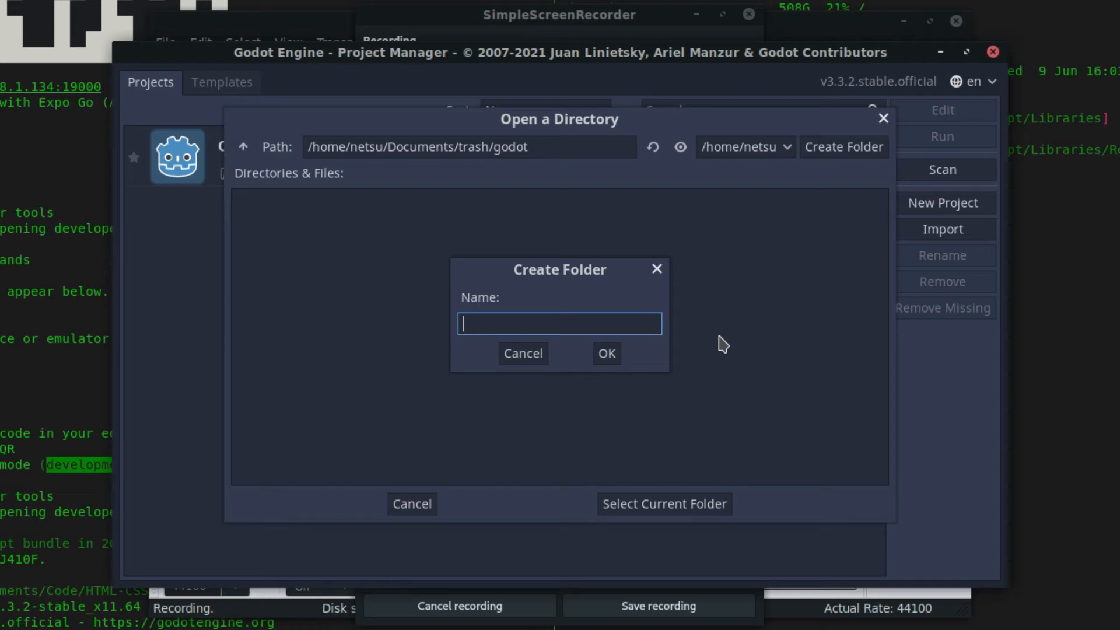
type("gam")
left_click(606, 354)
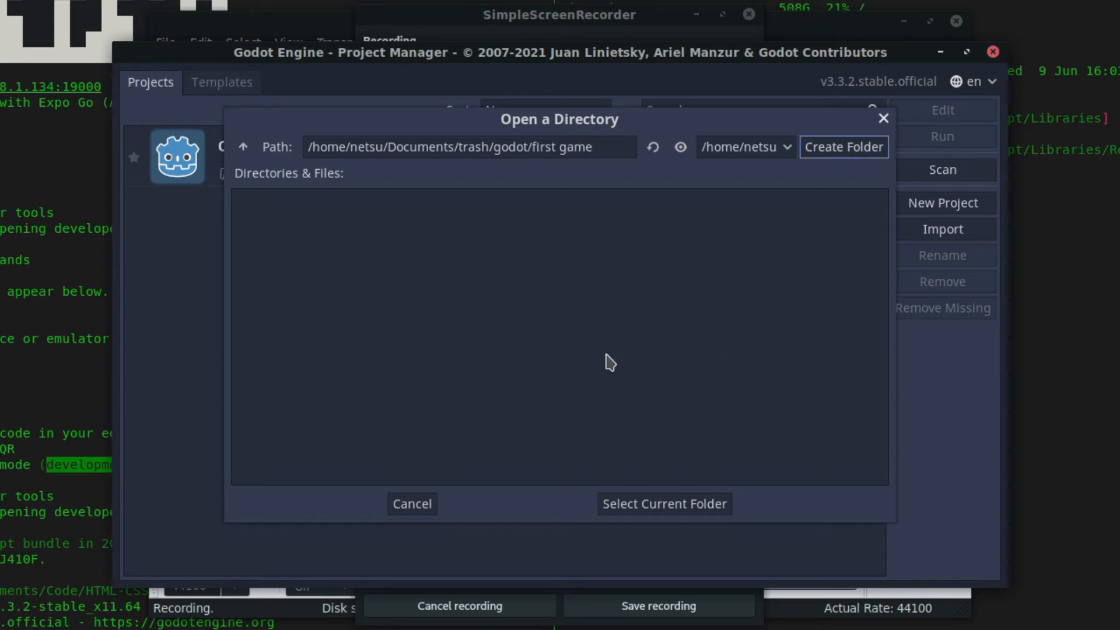
left_click(665, 504)
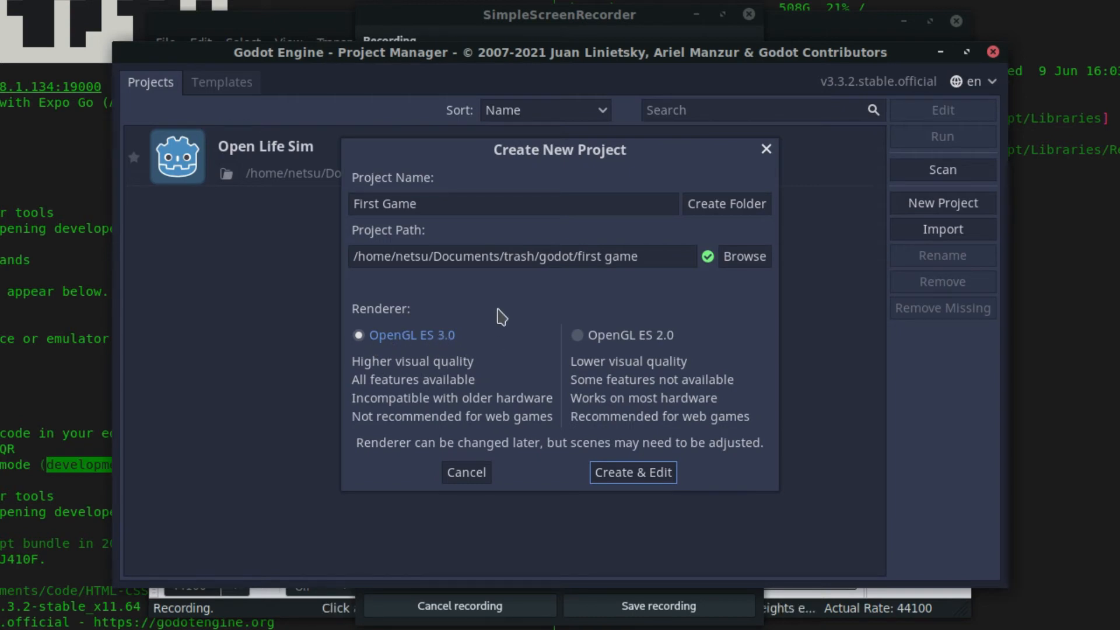
Name the project First Game and create it for editing with the OpenGL ES 3.0 renderer
double_click(428, 204)
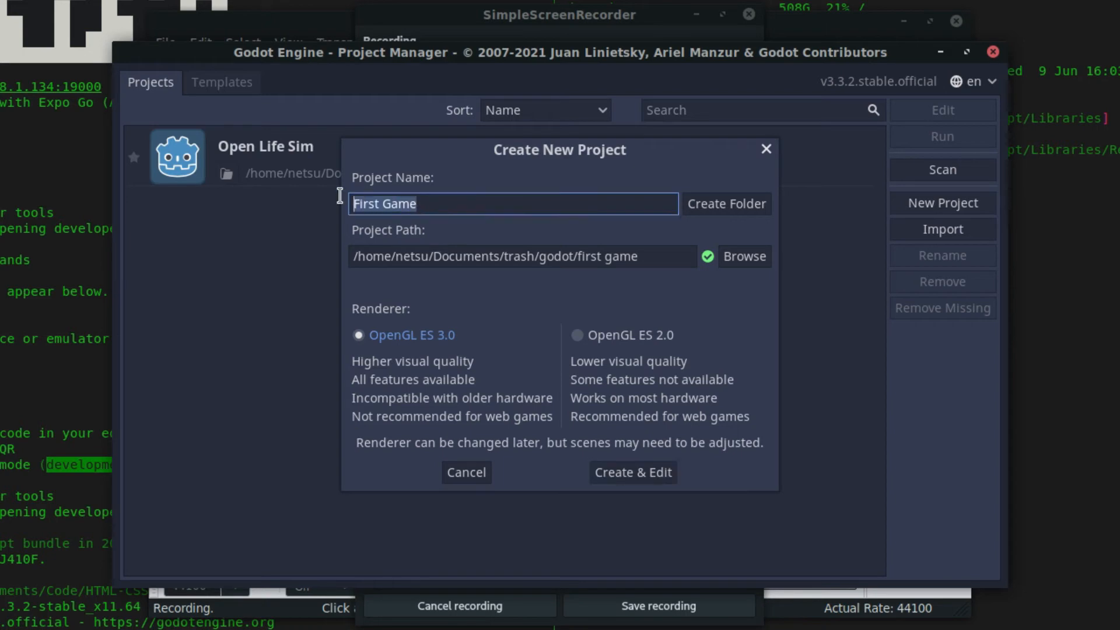
left_click(484, 204)
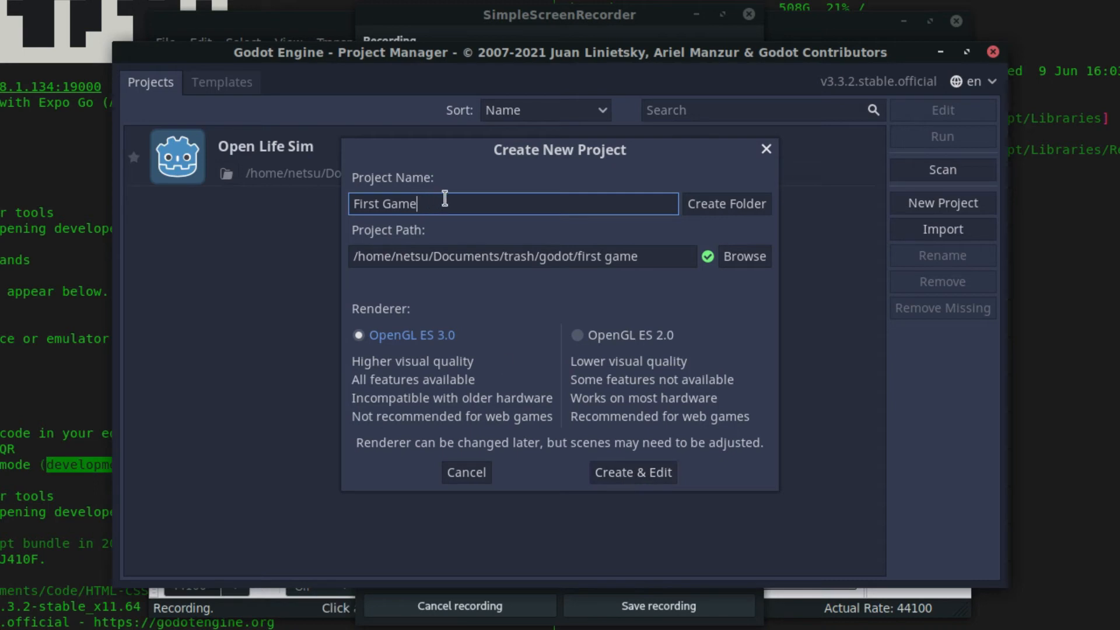
left_click_drag(438, 203, 295, 220)
left_click(533, 205)
left_click(664, 477)
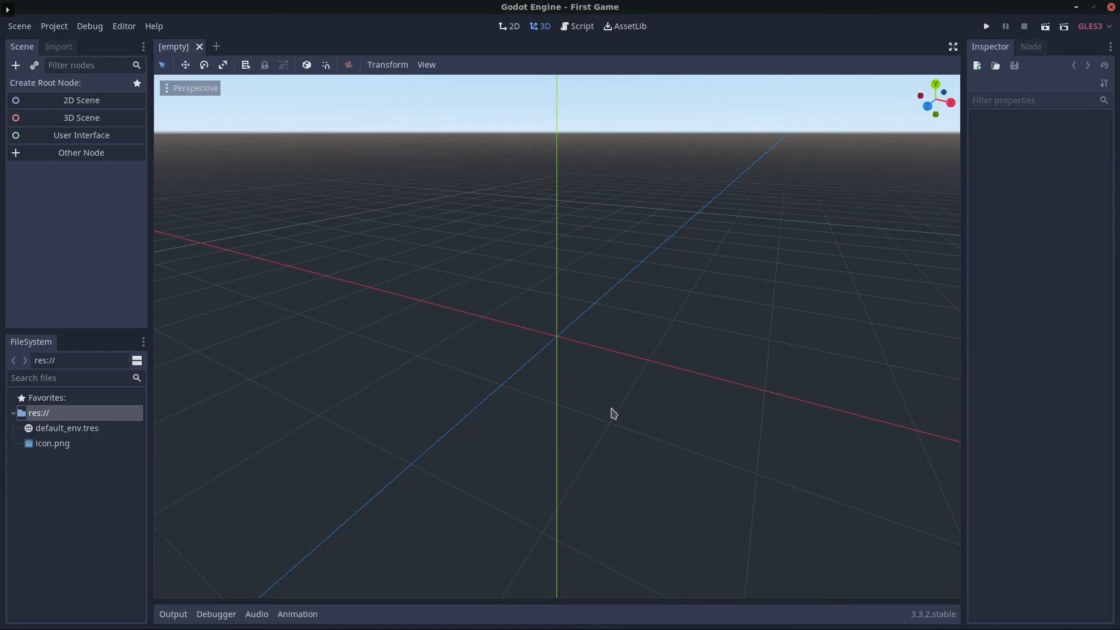
Change the editor of the new project to the 2D workspace
key("alt+Tab")
left_click(642, 402)
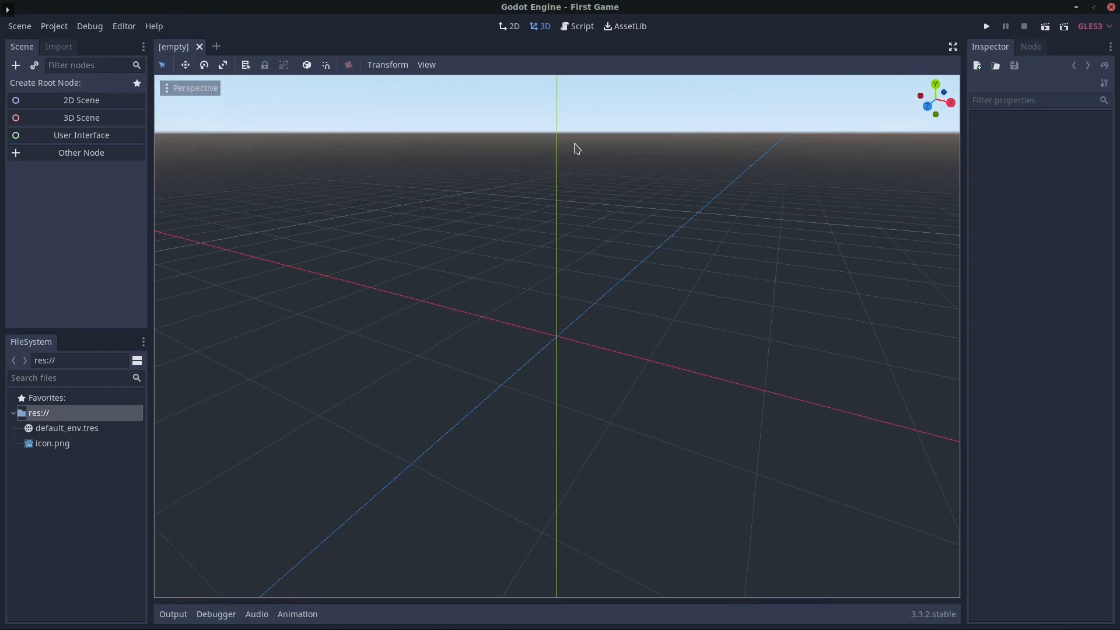
left_click(509, 27)
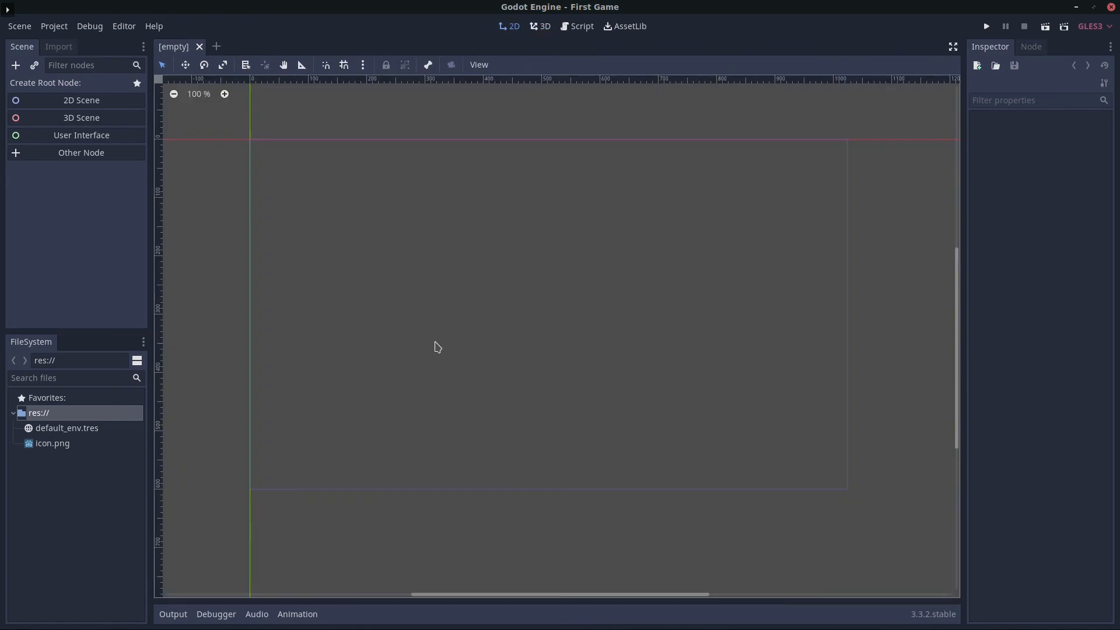
Switch to the file manager and extract dodge_assets.zip in place in the trash folder
key("alt+Tab")
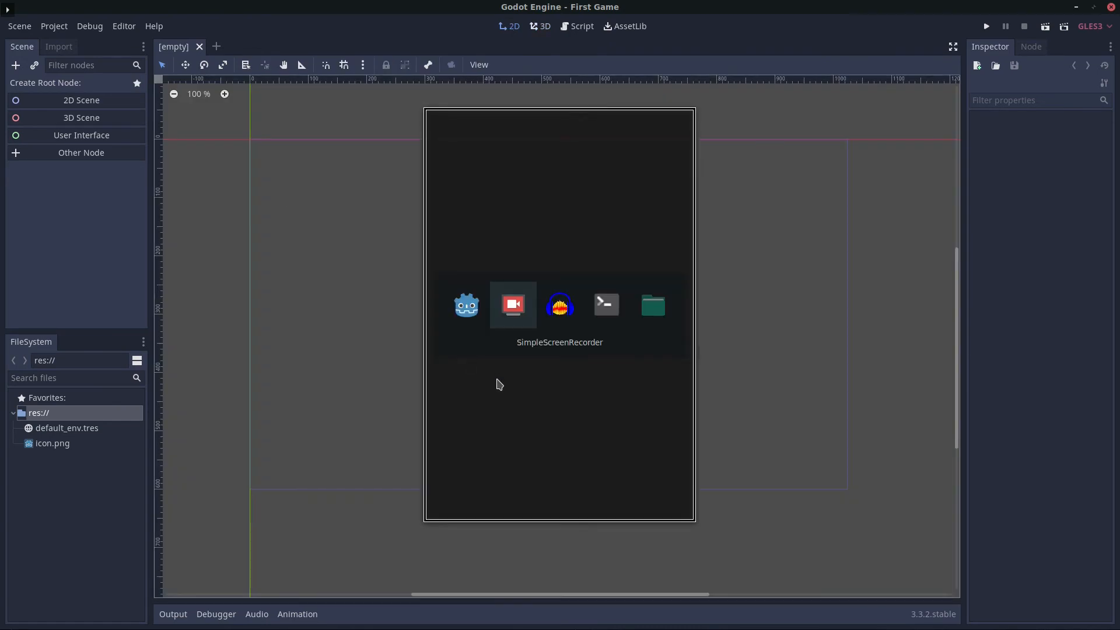
key("alt+Tab")
key("alt+Tab")
key("alt+Tab")
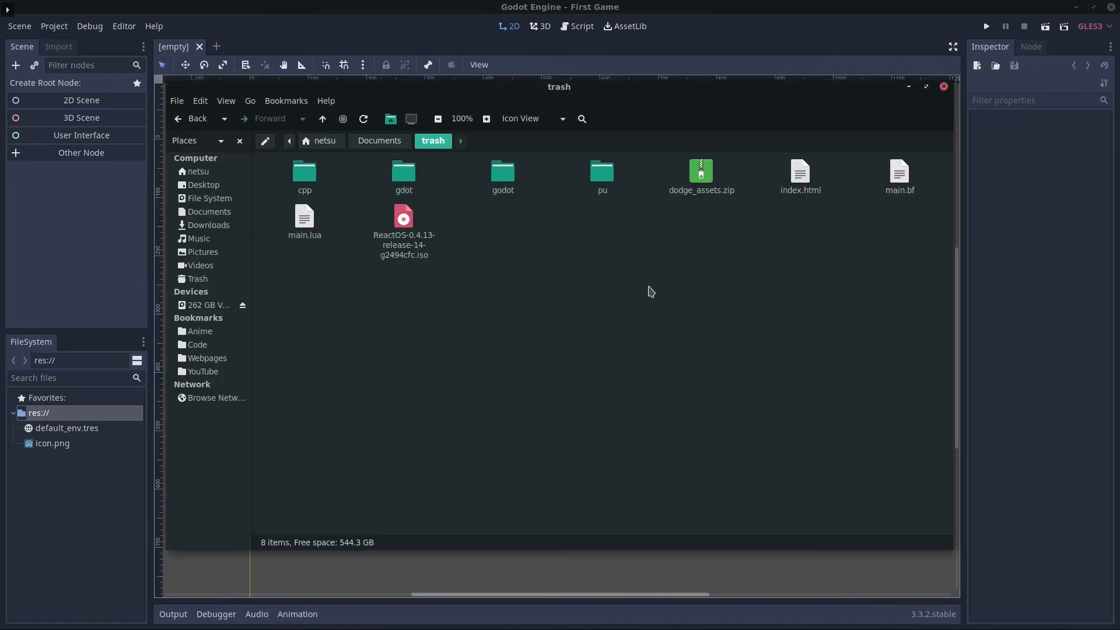
left_click(701, 174)
right_click(707, 175)
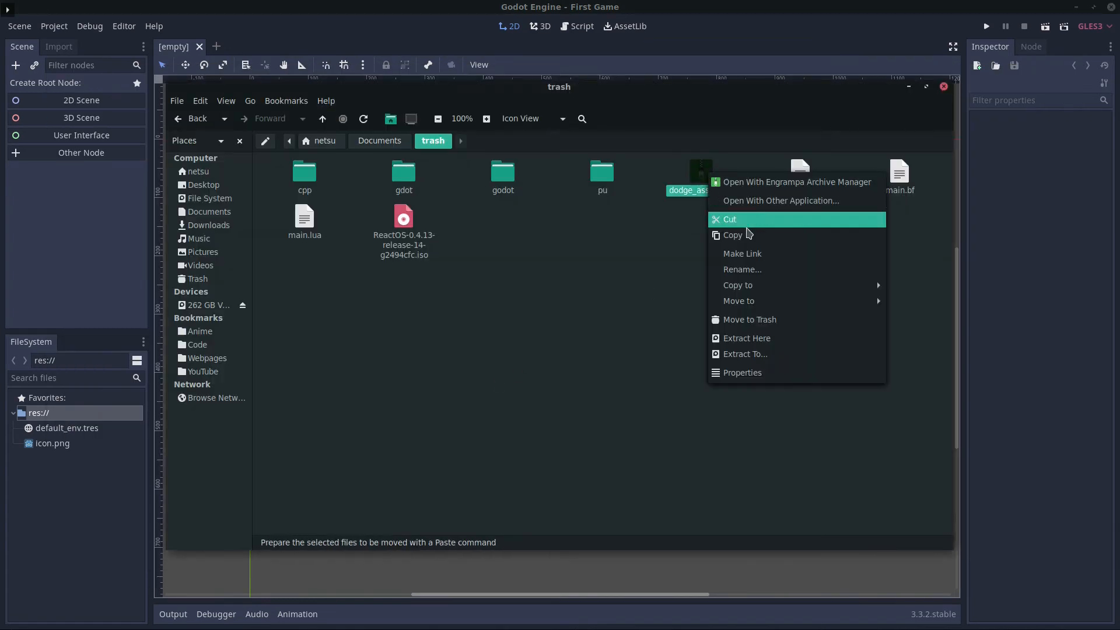
left_click(757, 338)
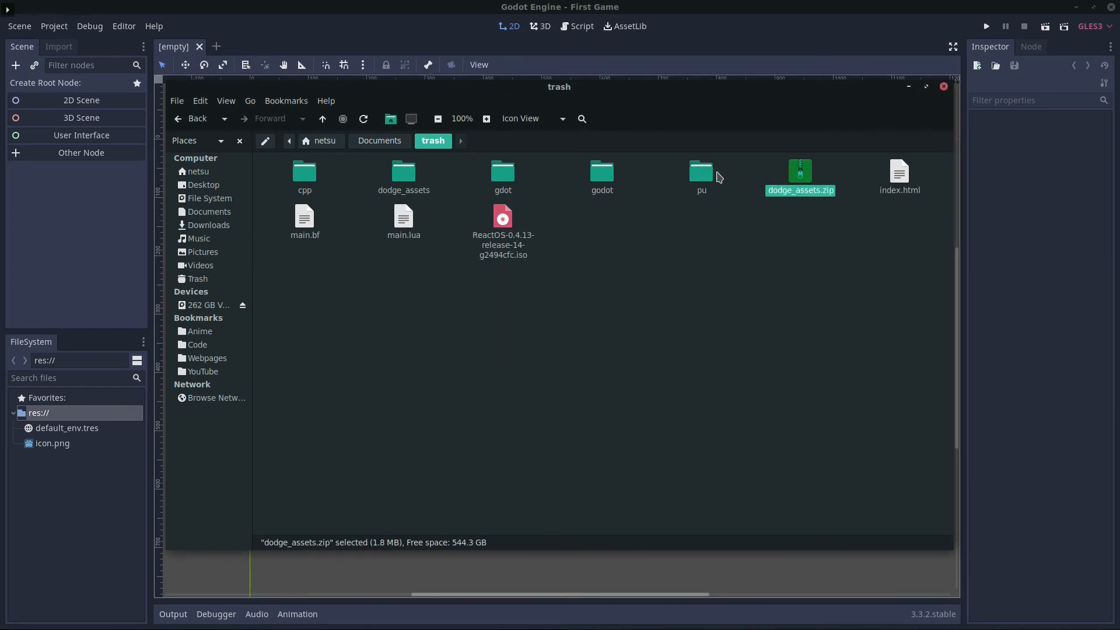
Copy the art and fonts folders from dodge_assets into godot/first game and close the file manager
double_click(404, 173)
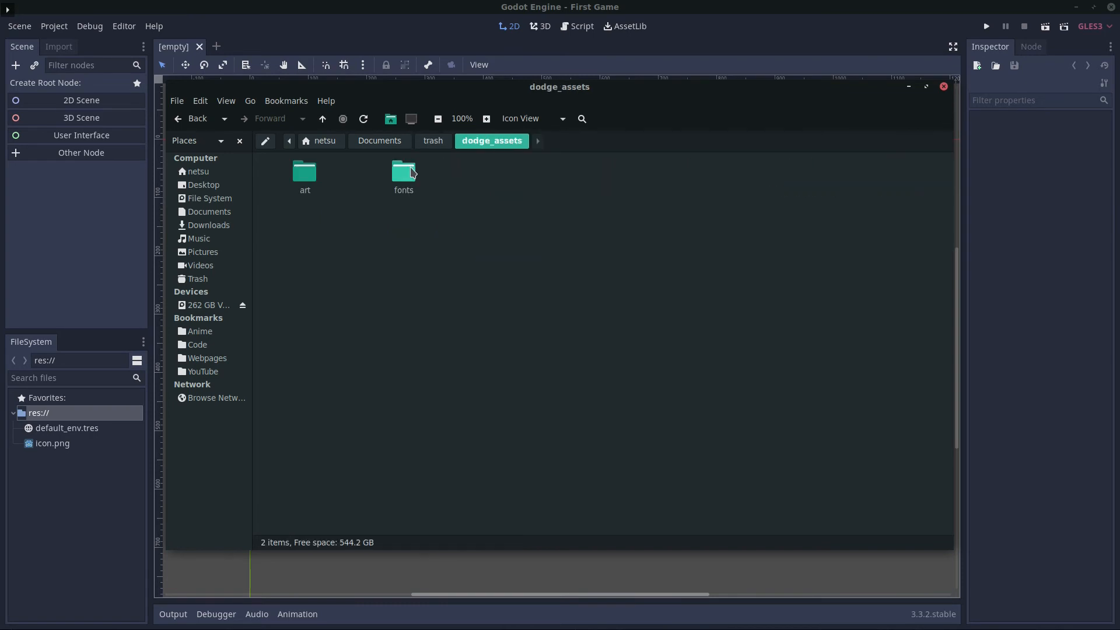
left_click_drag(326, 217, 405, 183)
key("ctrl+c")
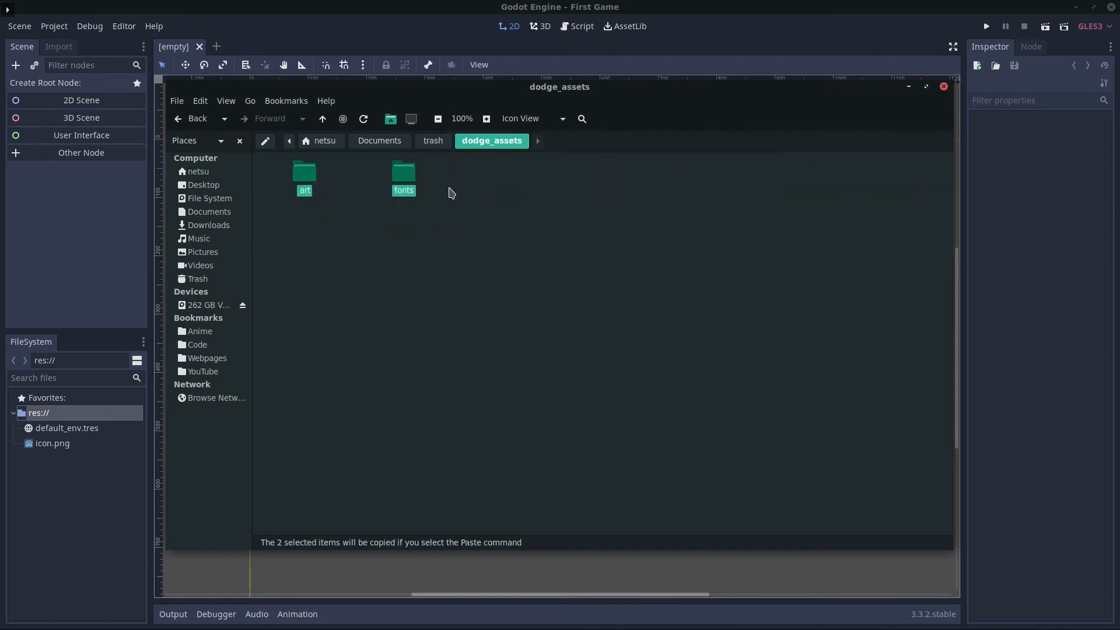
left_click(432, 140)
double_click(605, 174)
double_click(306, 176)
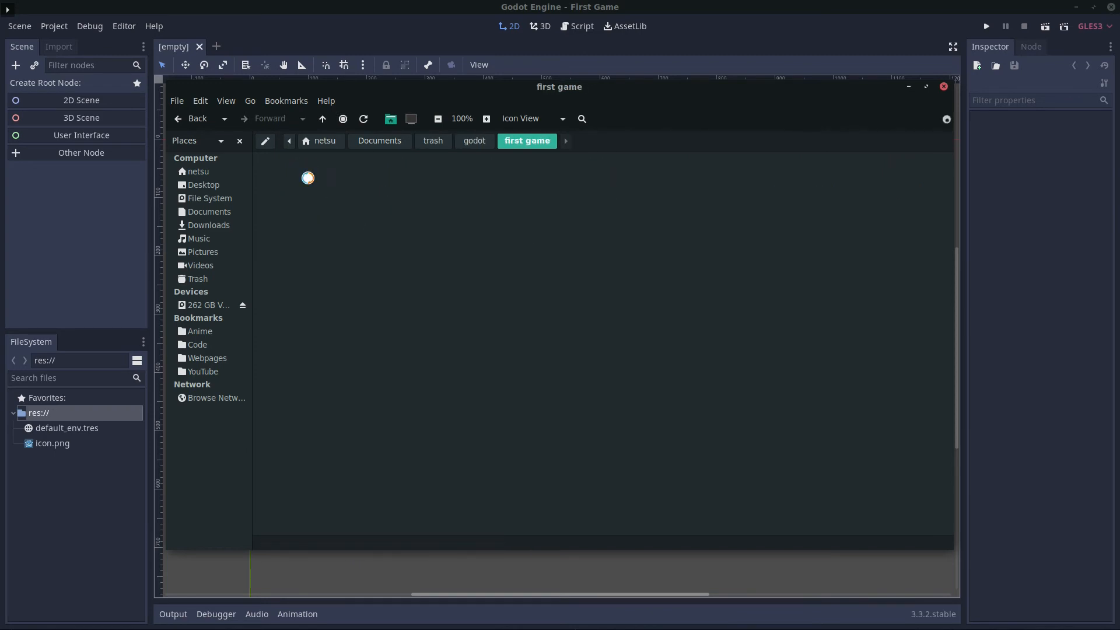
key("ctrl+v")
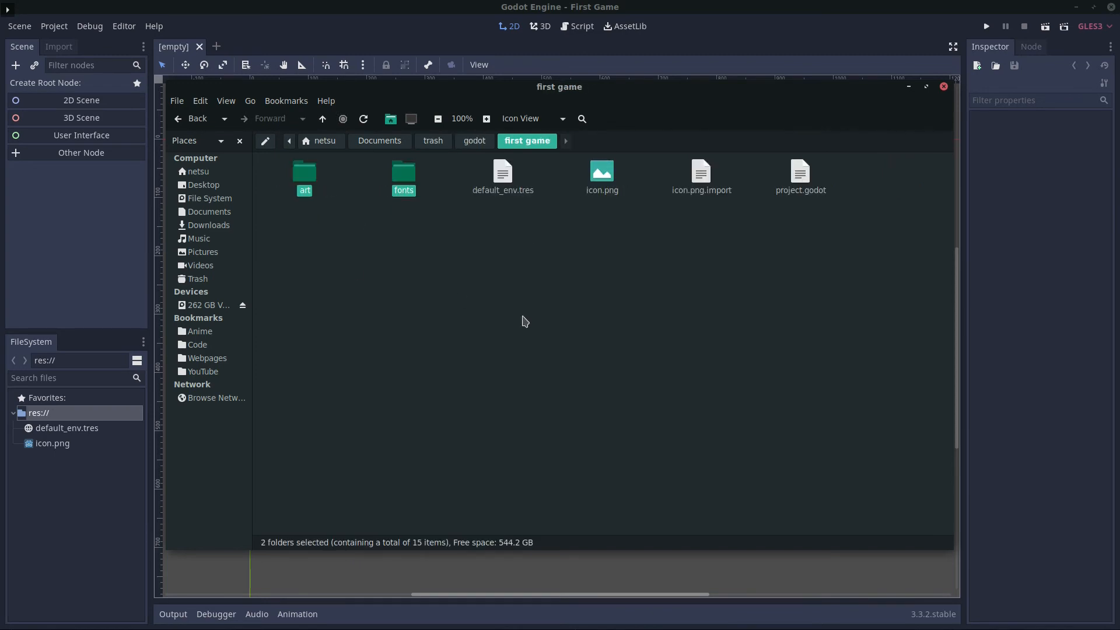
left_click(620, 325)
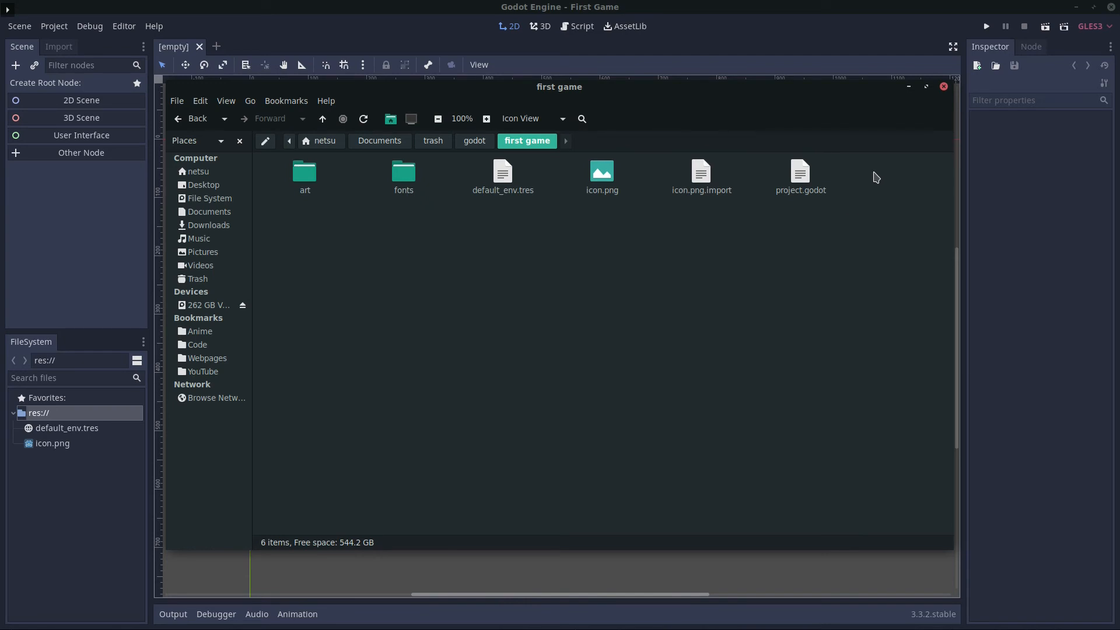
left_click(945, 89)
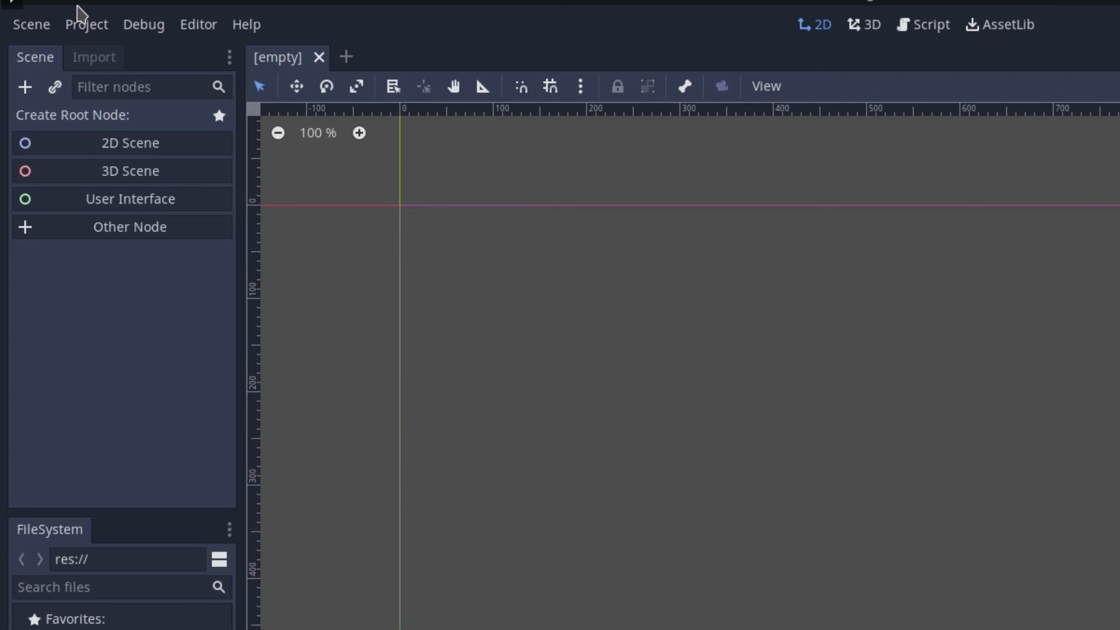
Open the project settings, filter them by "displ" and show the Display Window section
left_click(58, 27)
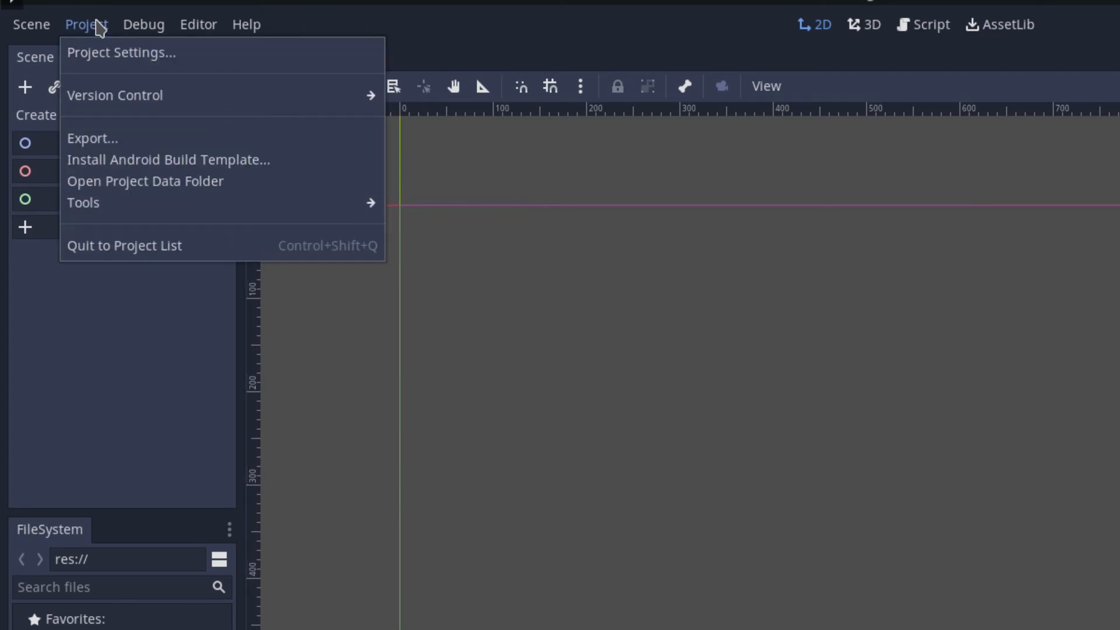
left_click(109, 58)
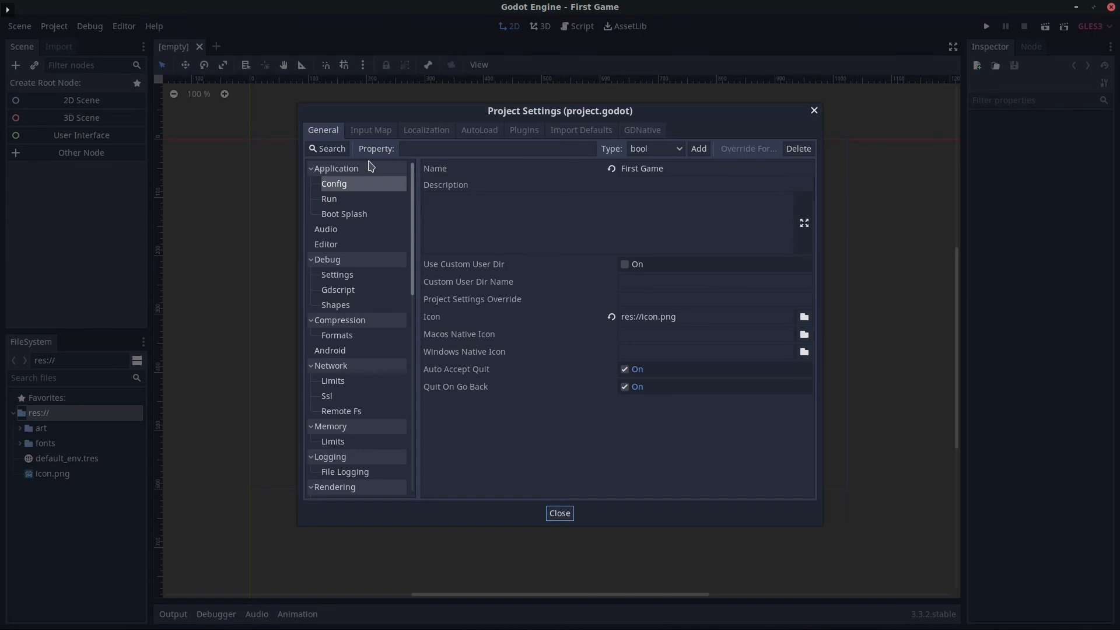
left_click(341, 150)
type("displ")
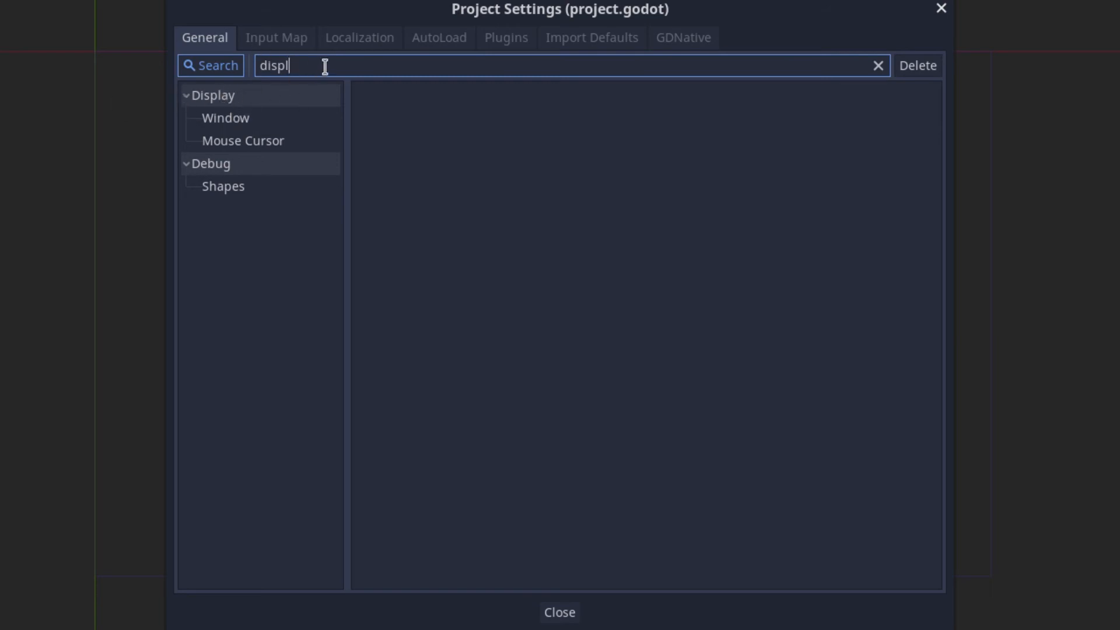
left_click(244, 122)
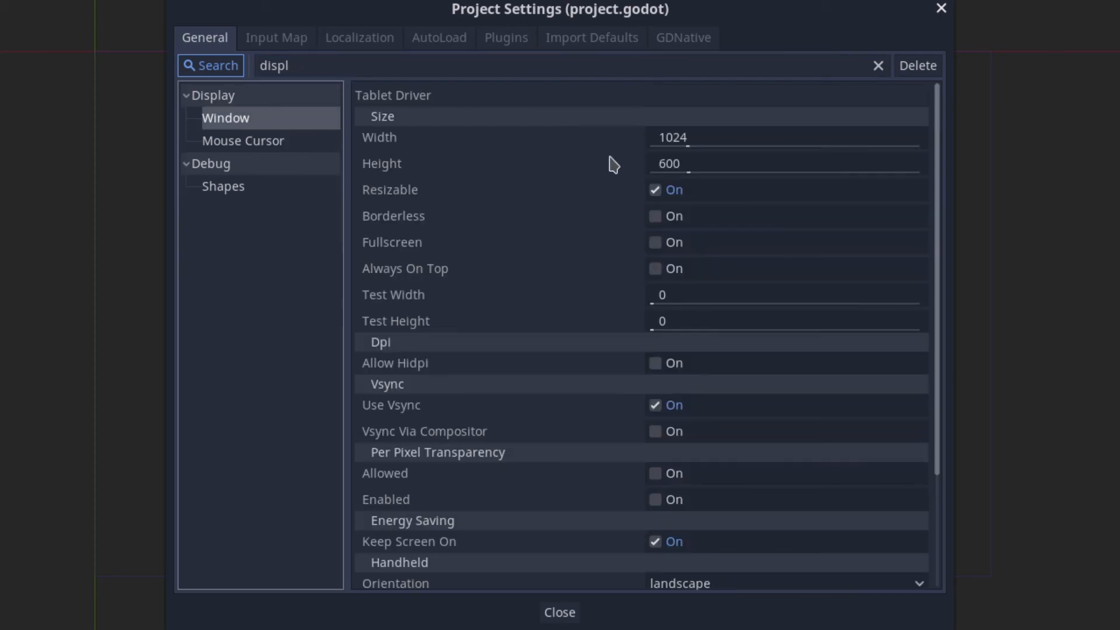
Set the game window's size to a width of 480 and a height of 720
left_click(690, 140)
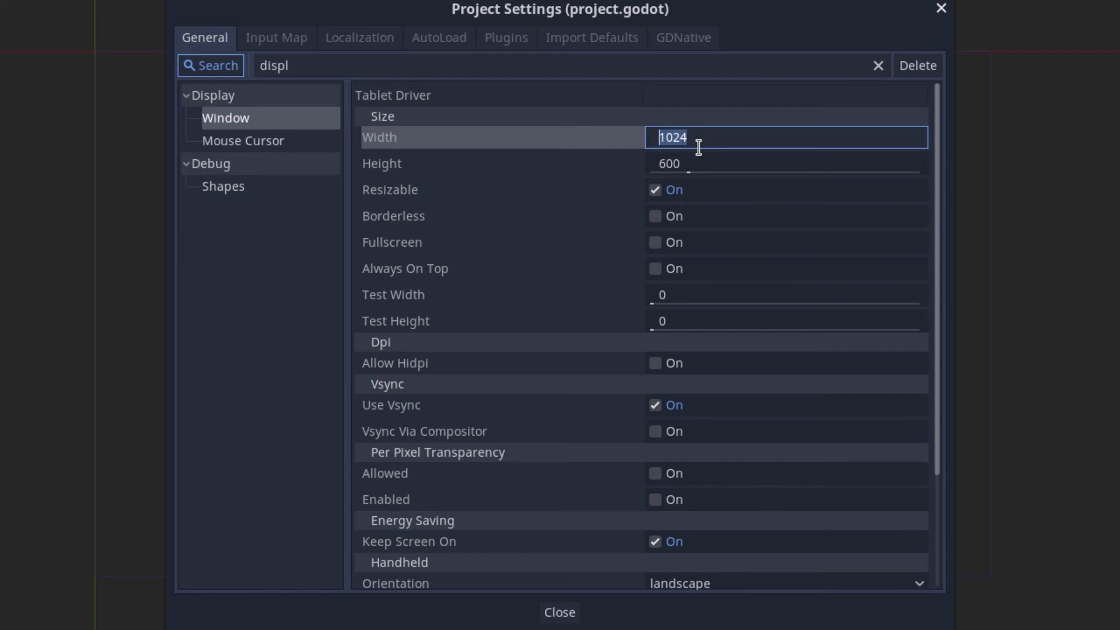
type("4")
left_click(679, 168)
type("720")
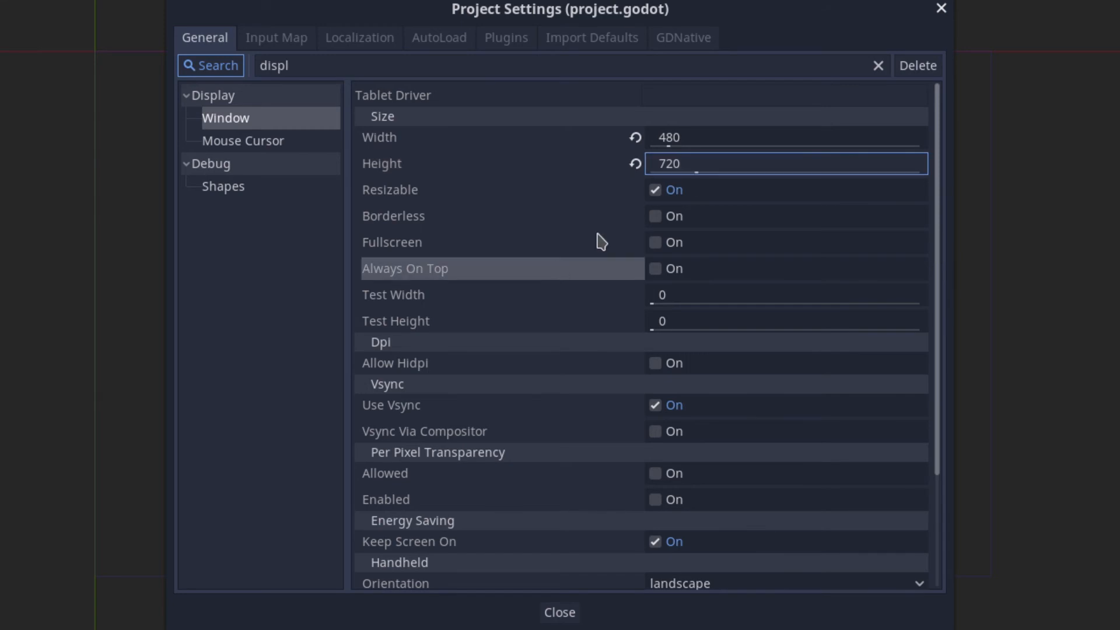
Set the window's stretch mode to 2d and its aspect to keep, then close the project settings
scroll(528, 401, "down", 2)
scroll(526, 399, "down", 3)
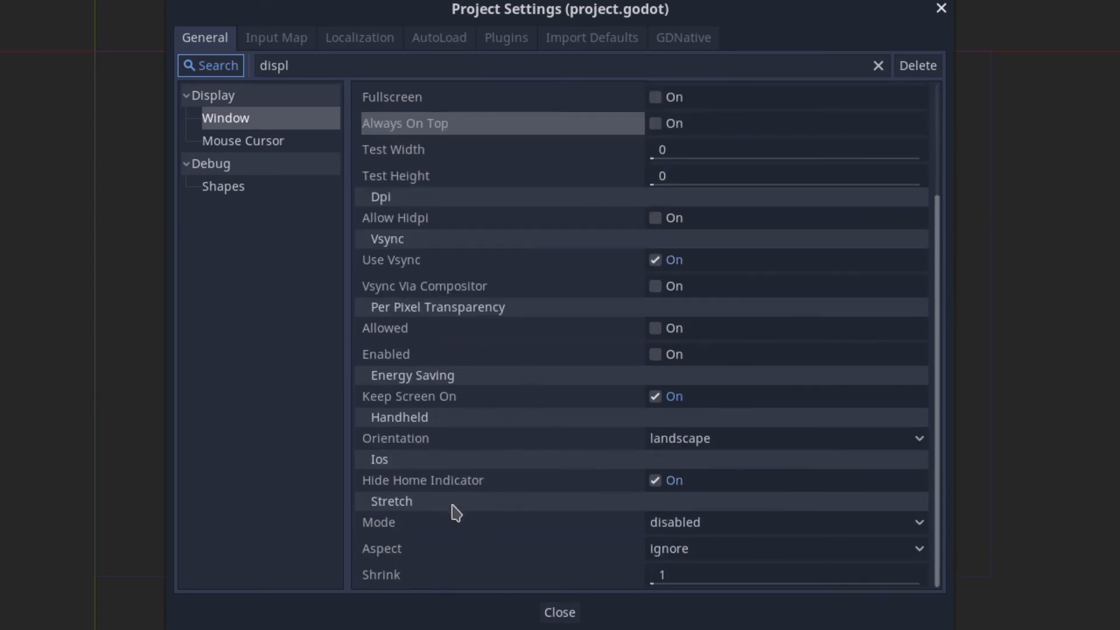
left_click(686, 528)
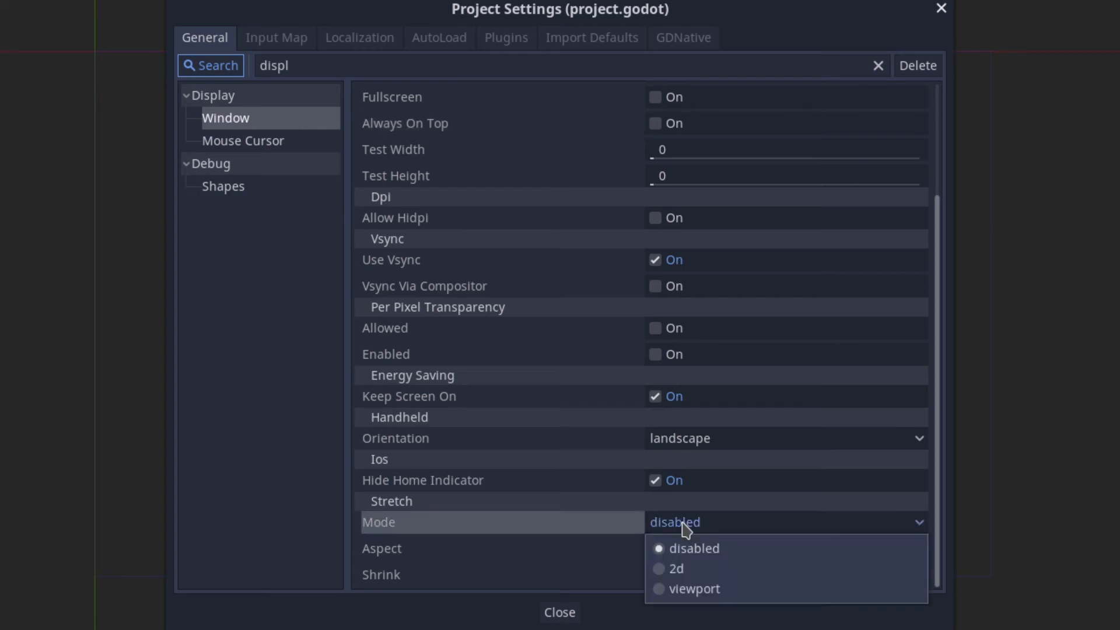
left_click(680, 569)
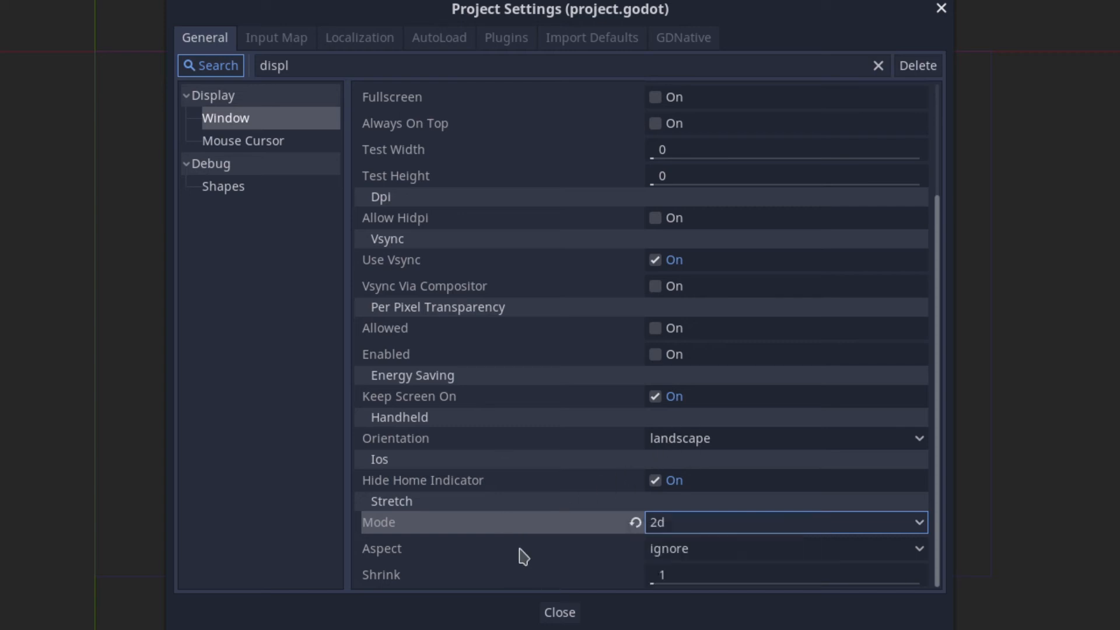
left_click(691, 554)
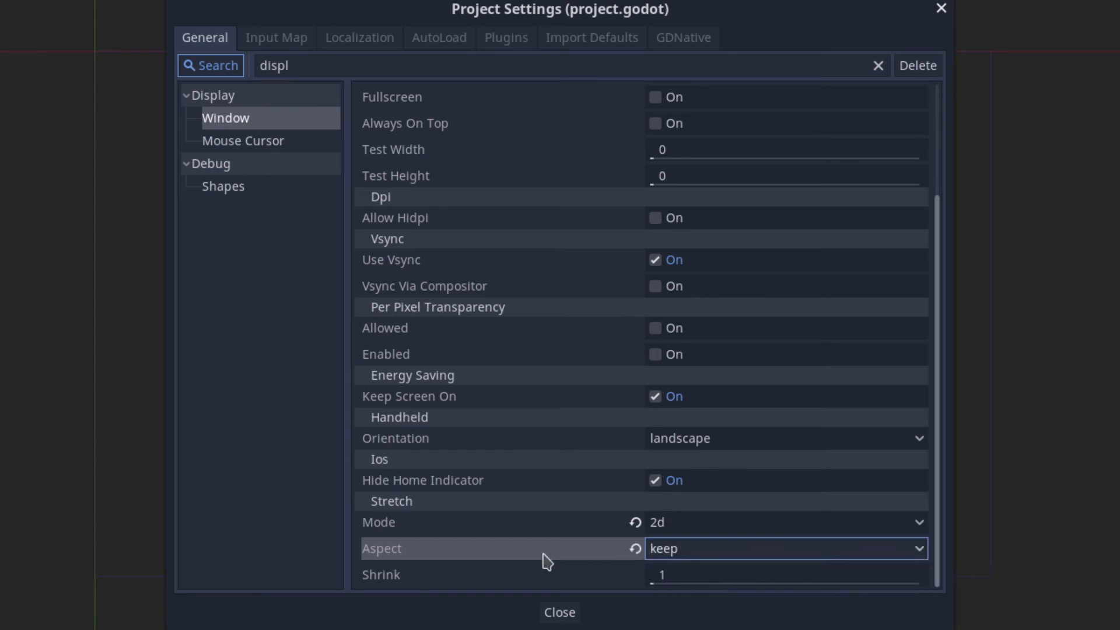
left_click(561, 612)
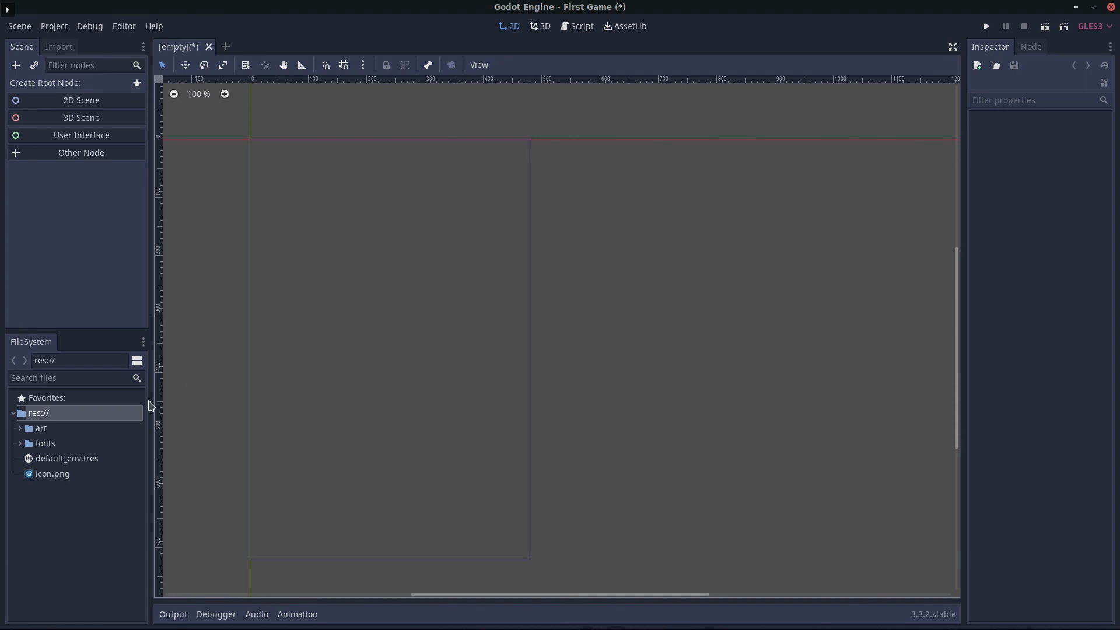
Switch to the file manager and open the dodge_assets folder inside Documents/trash
key("alt+Tab")
key("alt+Tab")
key("alt+Tab")
key("alt+Tab")
key("alt+Tab")
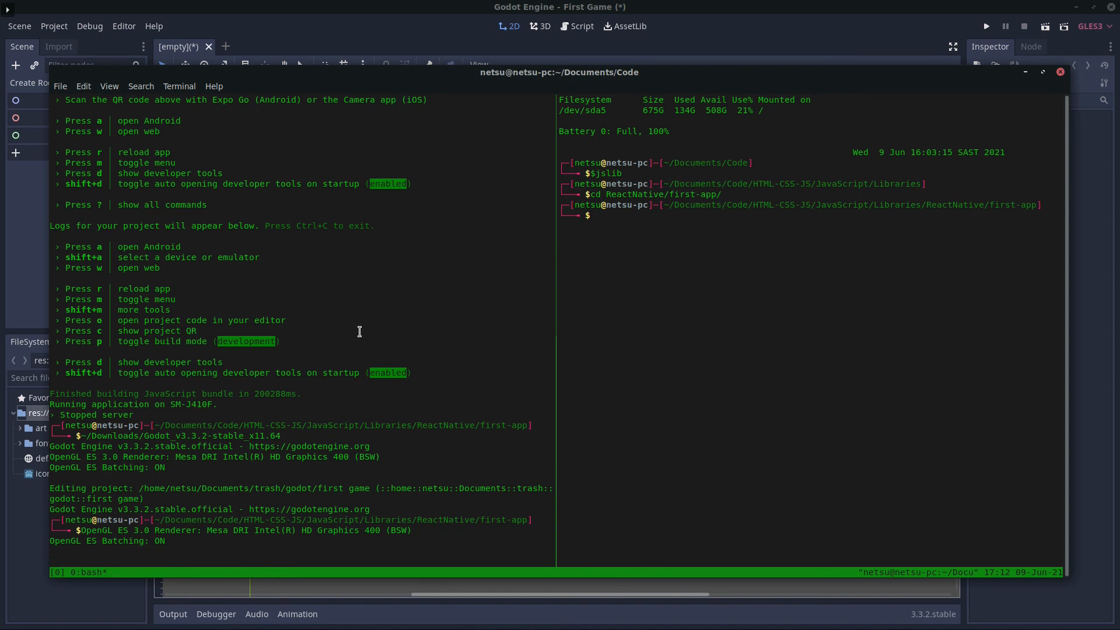
key("super+e")
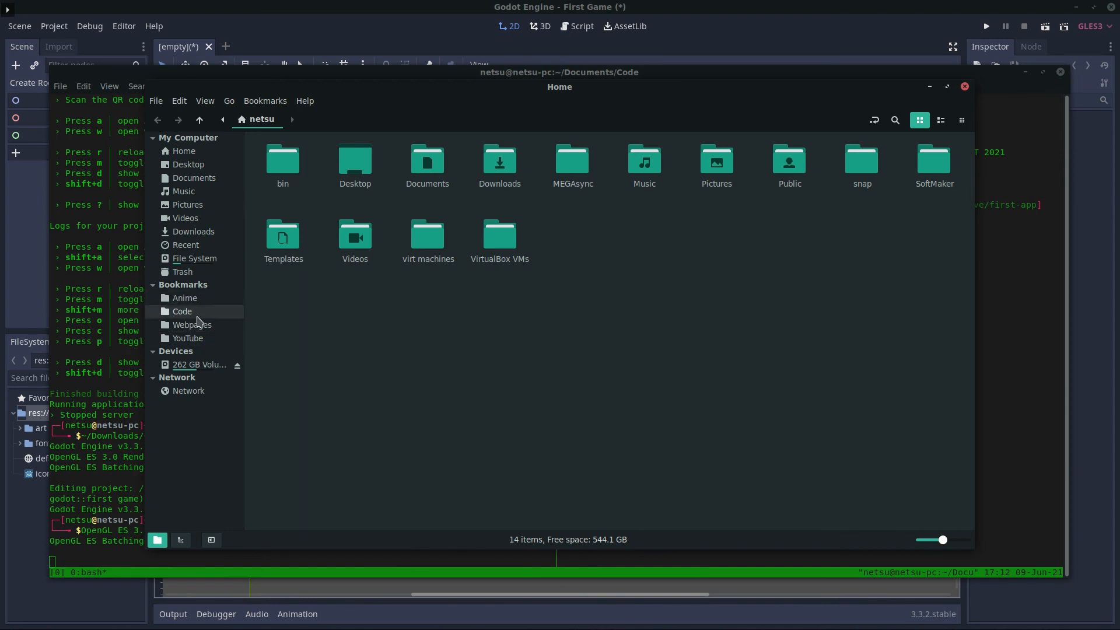
left_click(204, 179)
double_click(717, 161)
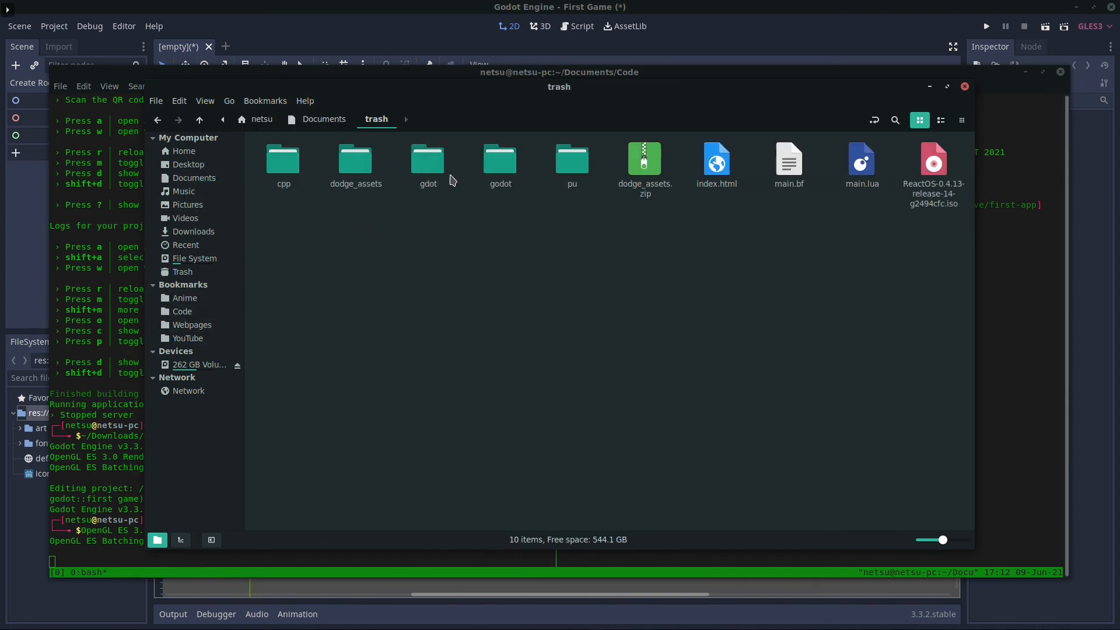
double_click(356, 160)
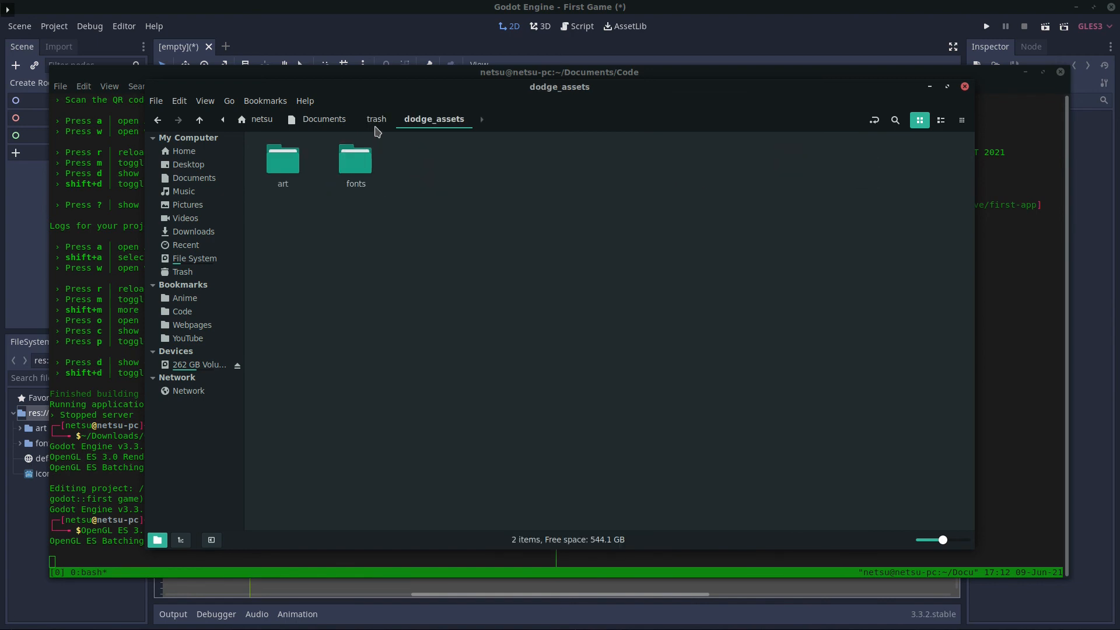
Move the whole dodge_assets folder from Documents/trash into godot/first game and open the first game folder
key("alt+Left")
mouse_move(357, 164)
left_mouse_down()
mouse_move(377, 219)
mouse_move(496, 169)
left_mouse_up()
left_click(419, 166)
double_click(419, 167)
left_click_drag(286, 169, 354, 170)
double_click(279, 163)
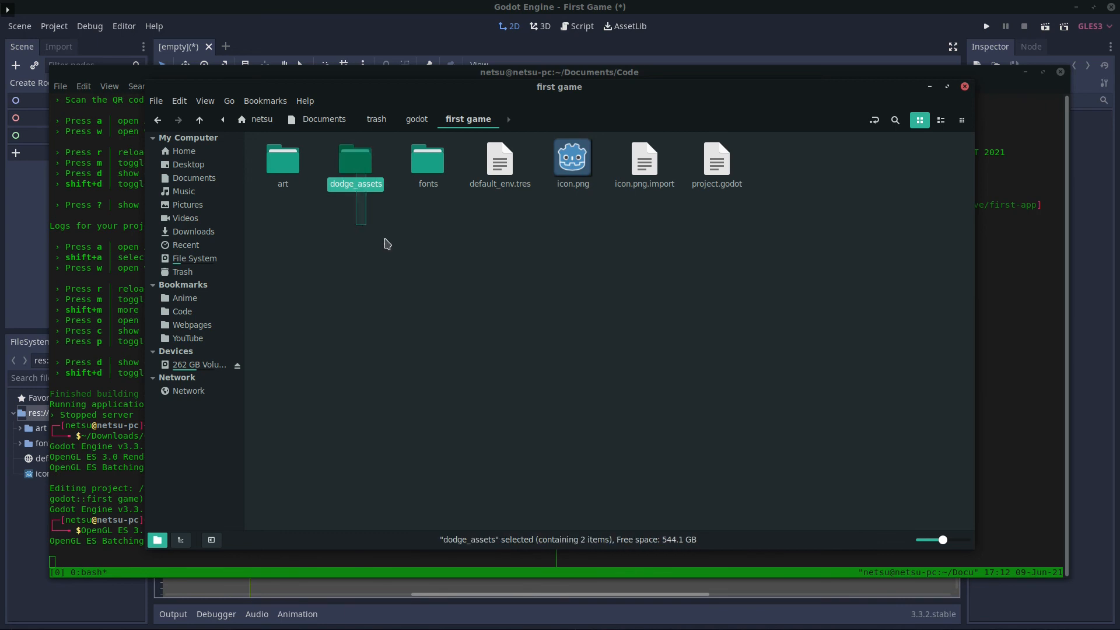
Delete the separate art and fonts folders from first game, close the file manager and switch back to Godot
left_click(428, 160)
left_click(282, 161, "ctrl")
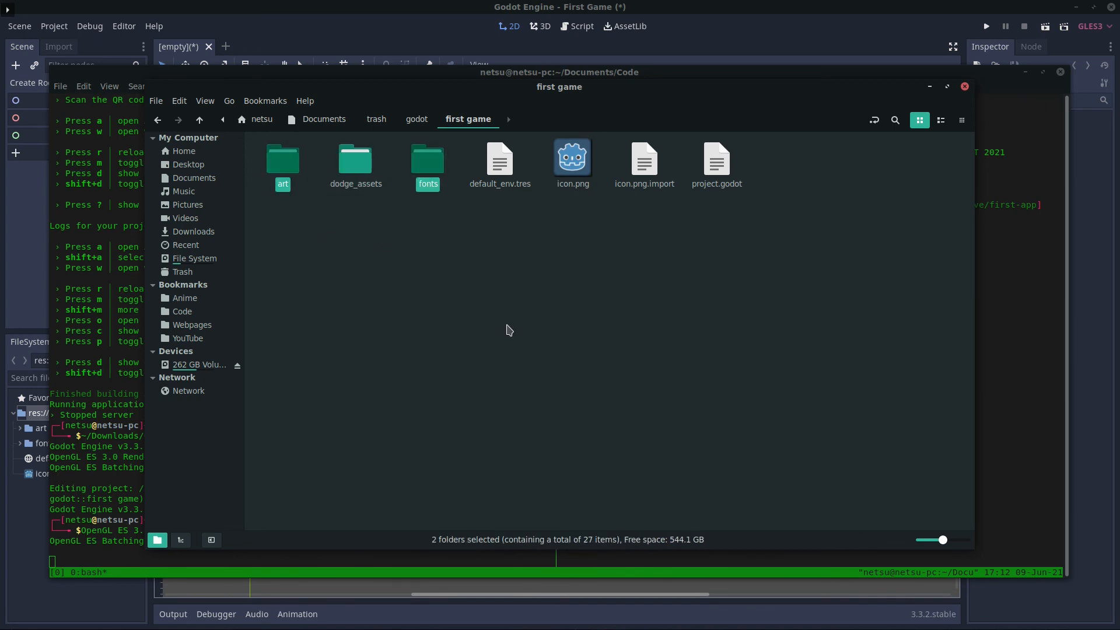
key("Delete")
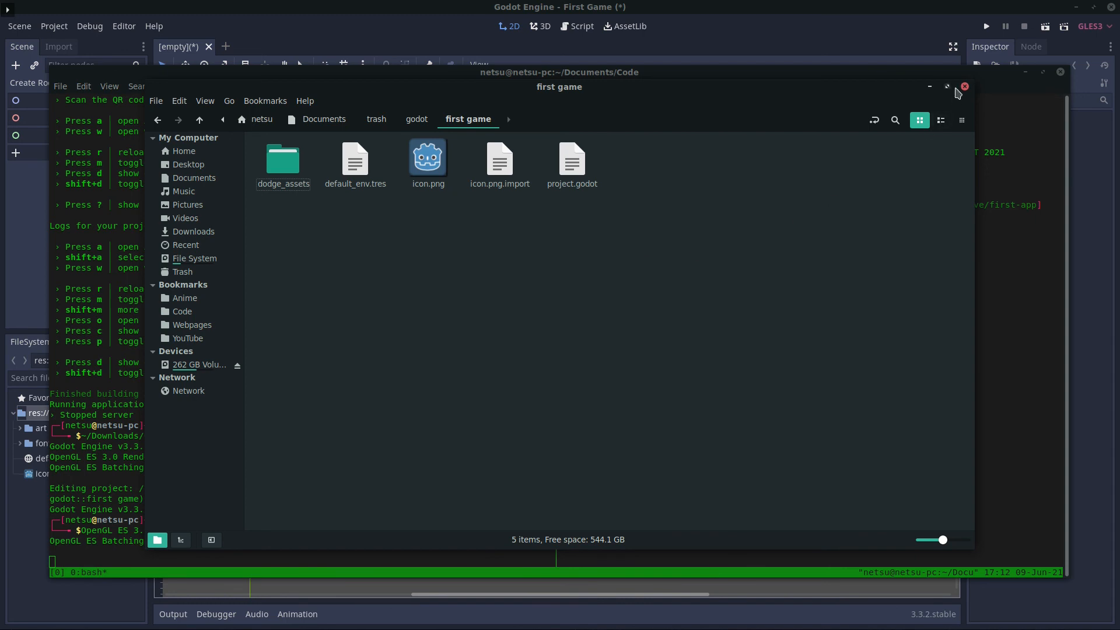
left_click(965, 86)
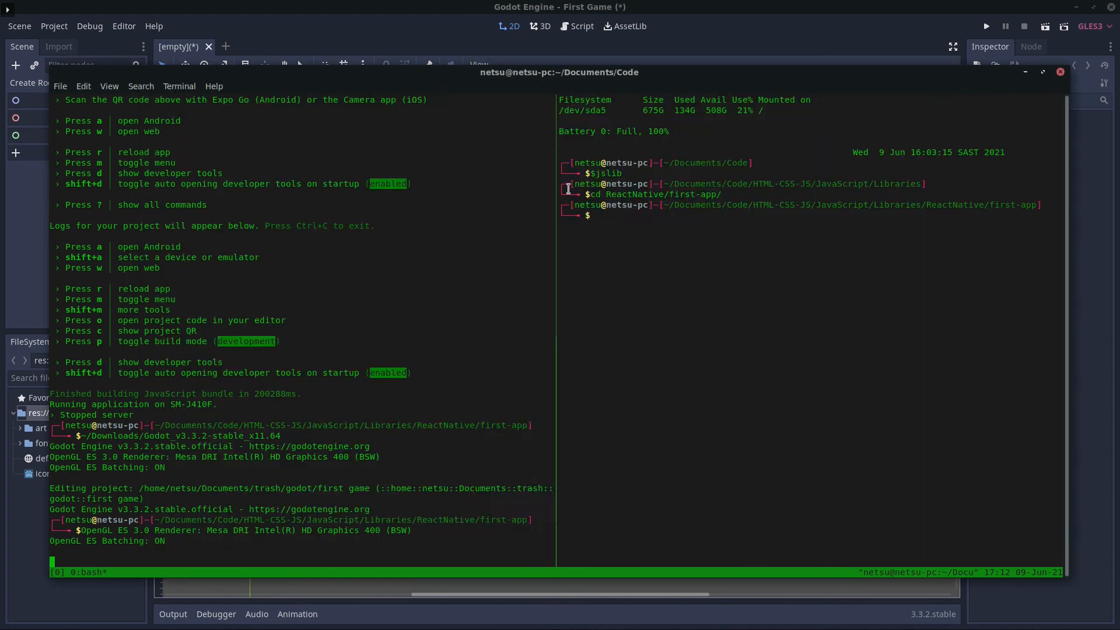
key("alt+Tab")
key("alt+Tab")
key("alt+Tab")
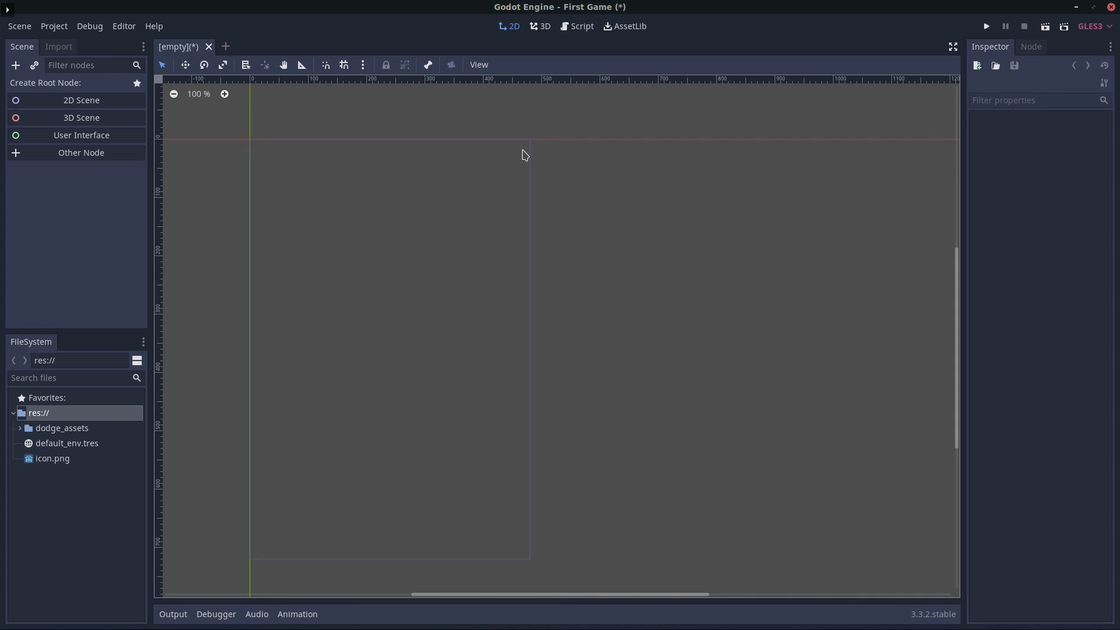
key("alt+Tab")
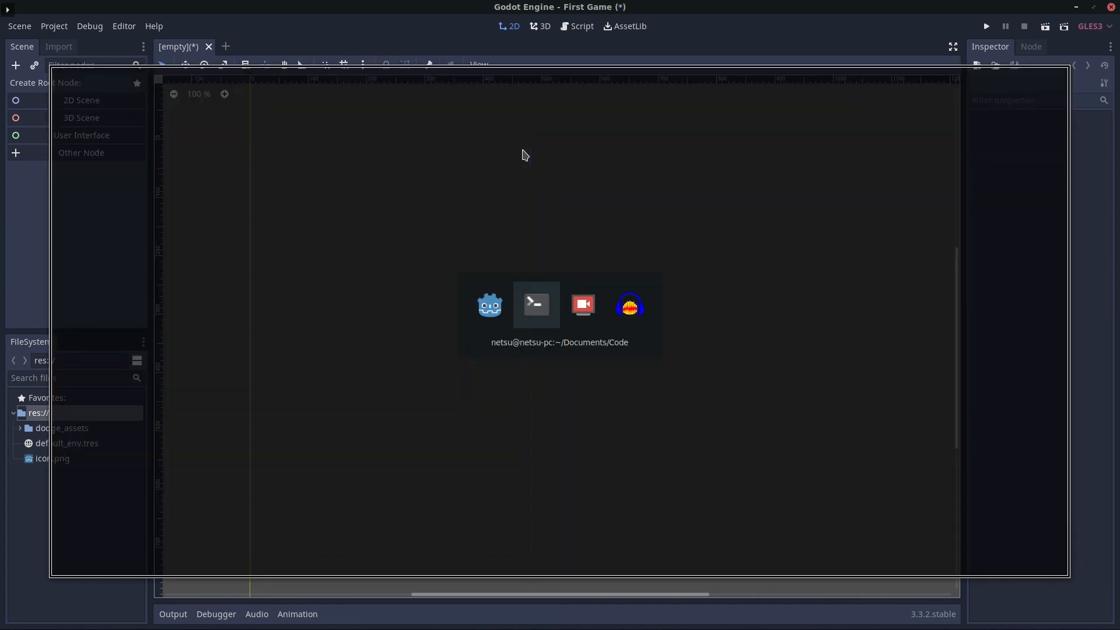
key("alt+Tab")
key("alt+Tab")
key("alt+Tab")
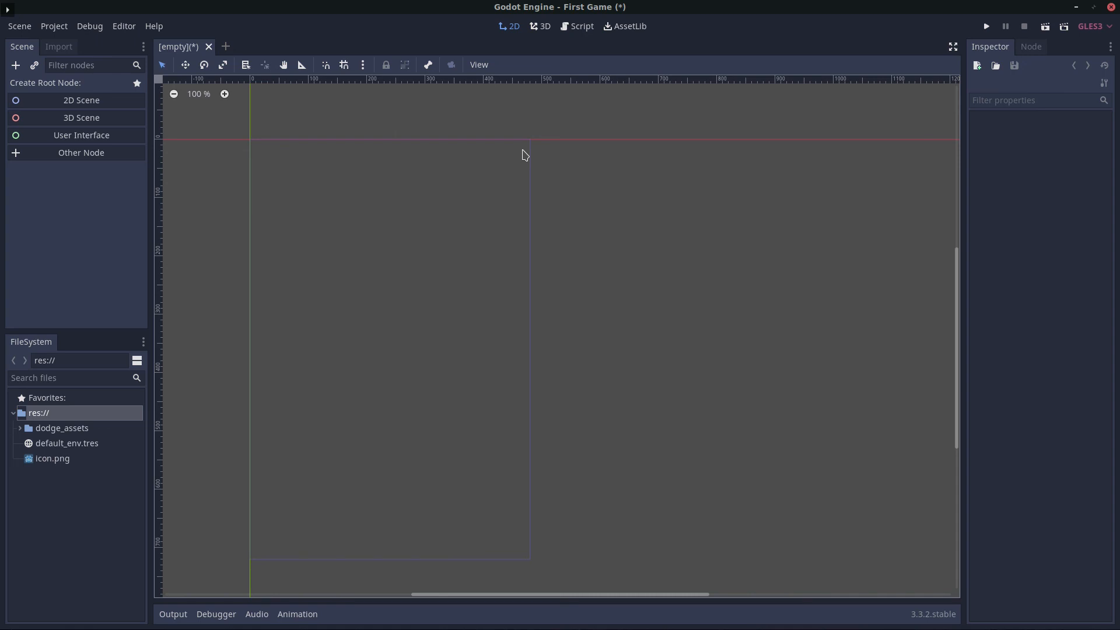
key("alt+Tab")
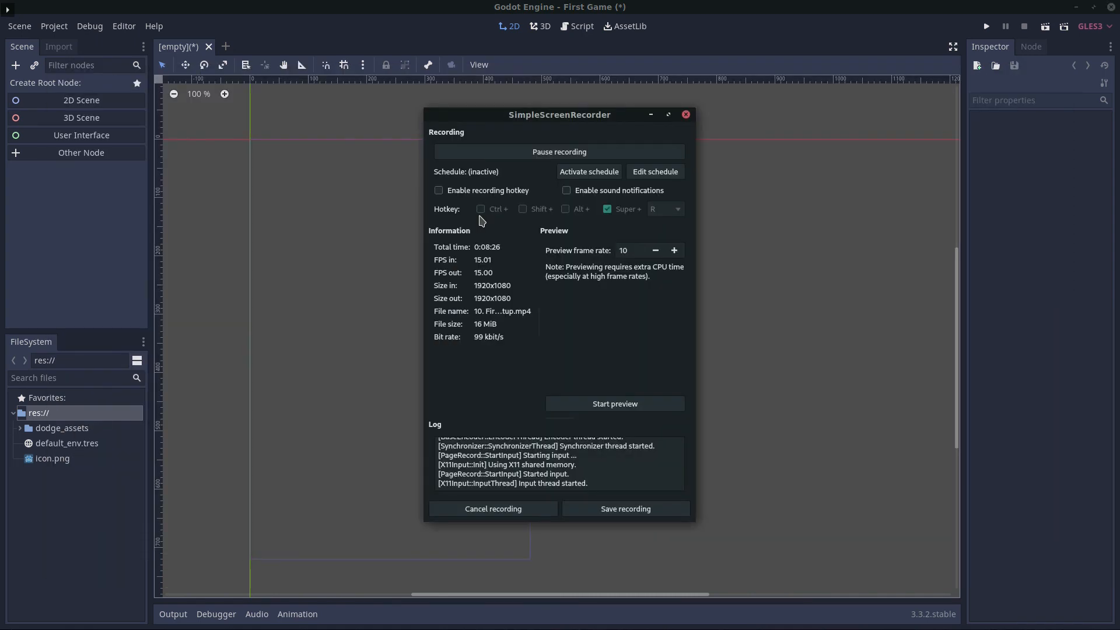
key("alt+Tab")
key("alt+Tab")
key("alt+Tab")
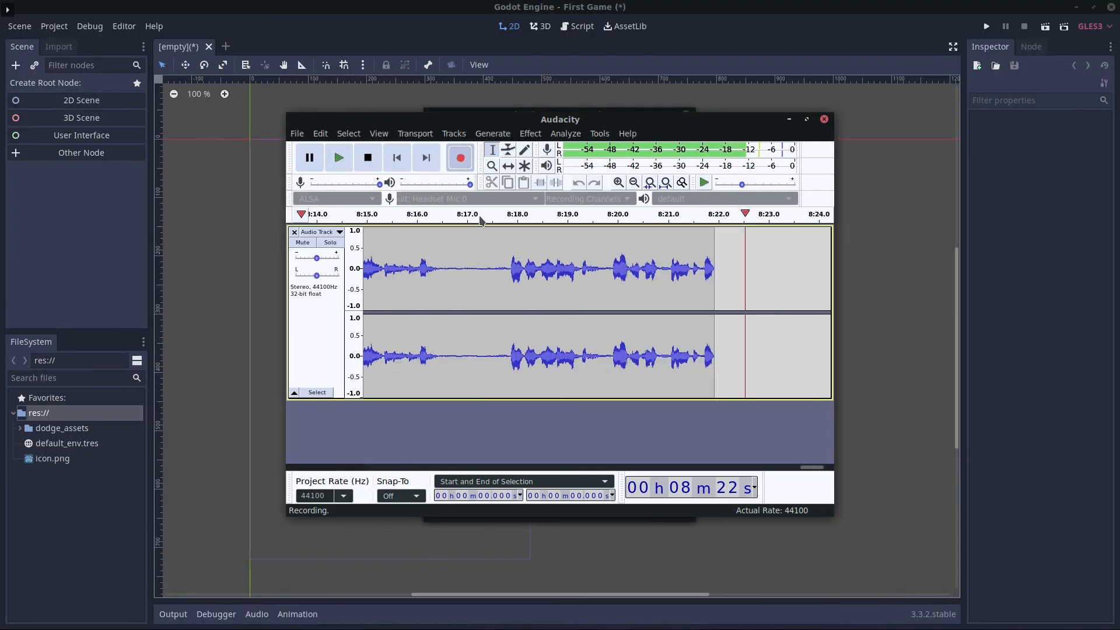
key("alt+Tab")
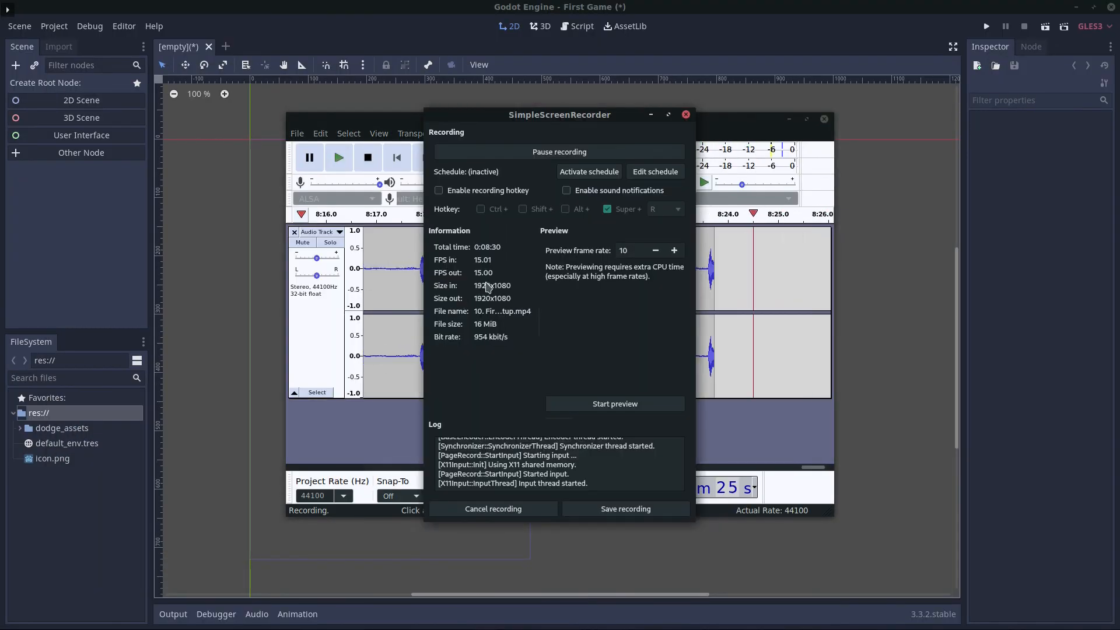